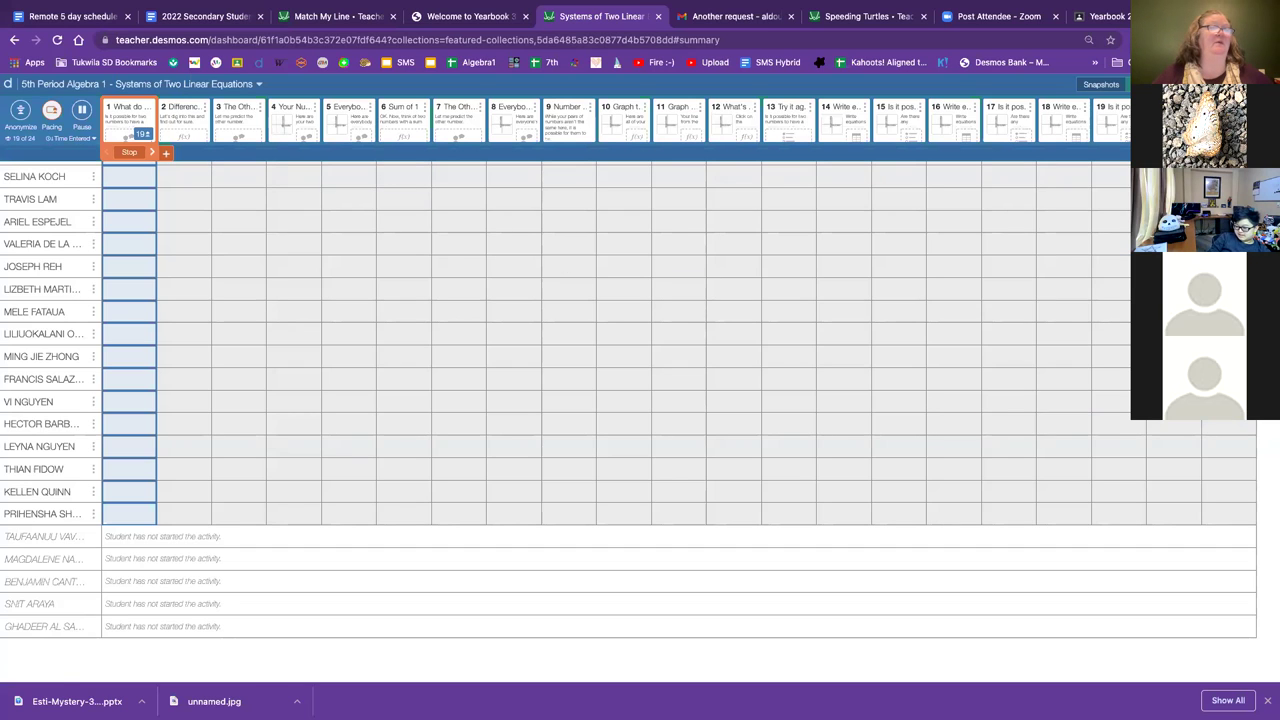
Show the student preview of screen 1, the What do you think? question.
left_click(128, 118)
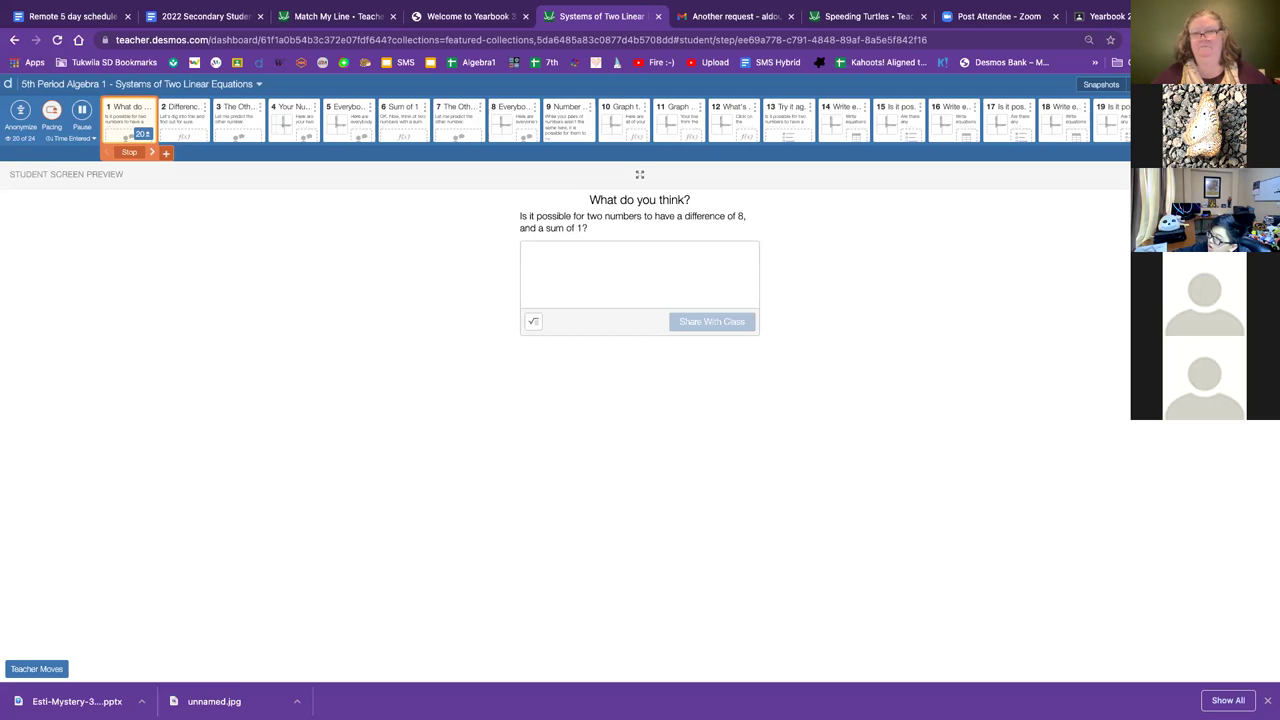
Extend pacing to screen 2, recheck screen 1, then preview Difference of 8.
left_click(183, 120)
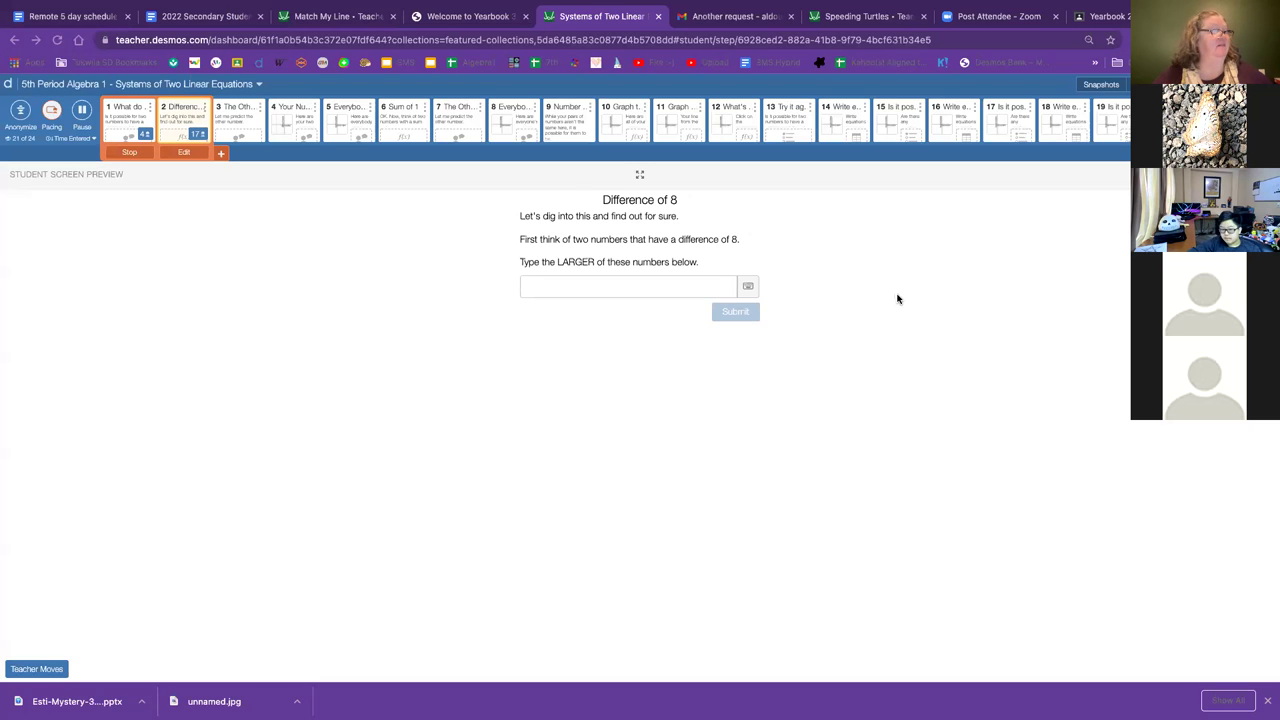
left_click(119, 114)
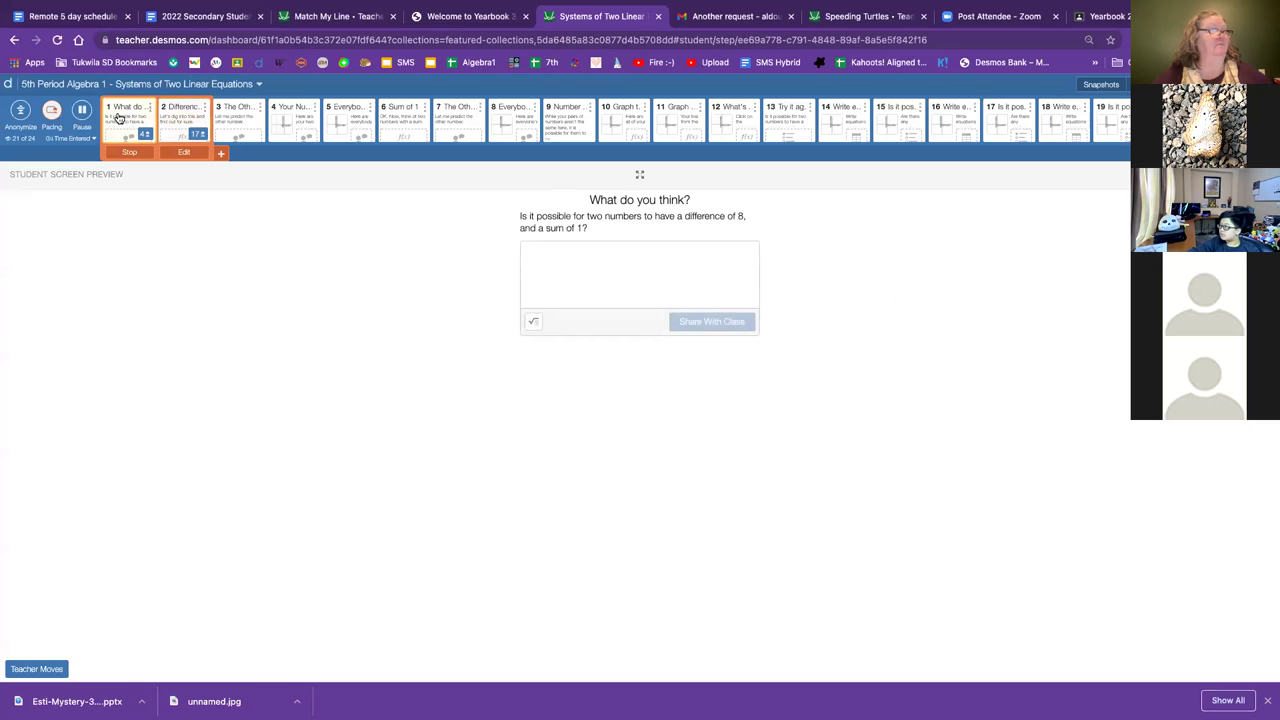
left_click(165, 118)
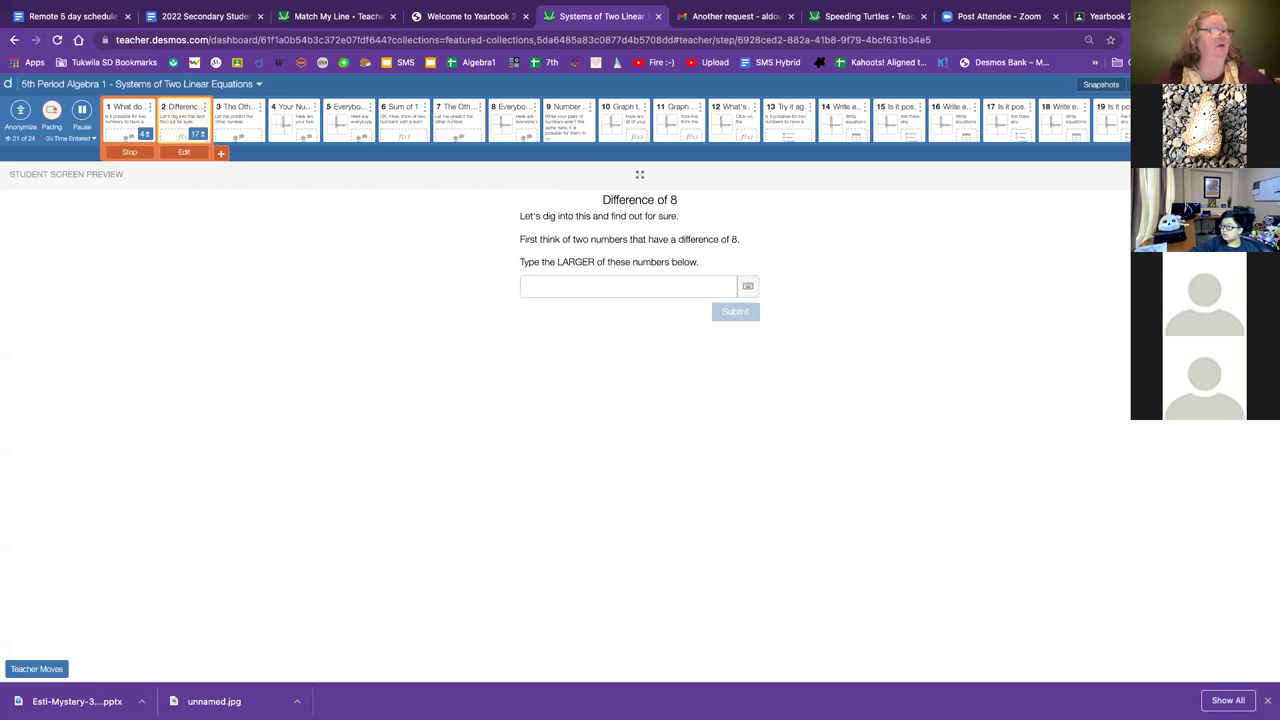
Scroll through the Difference of 8 class answers, then extend pacing to screen 3, The Other Number.
key("alt+Left")
scroll(1024, 277, "down", 3)
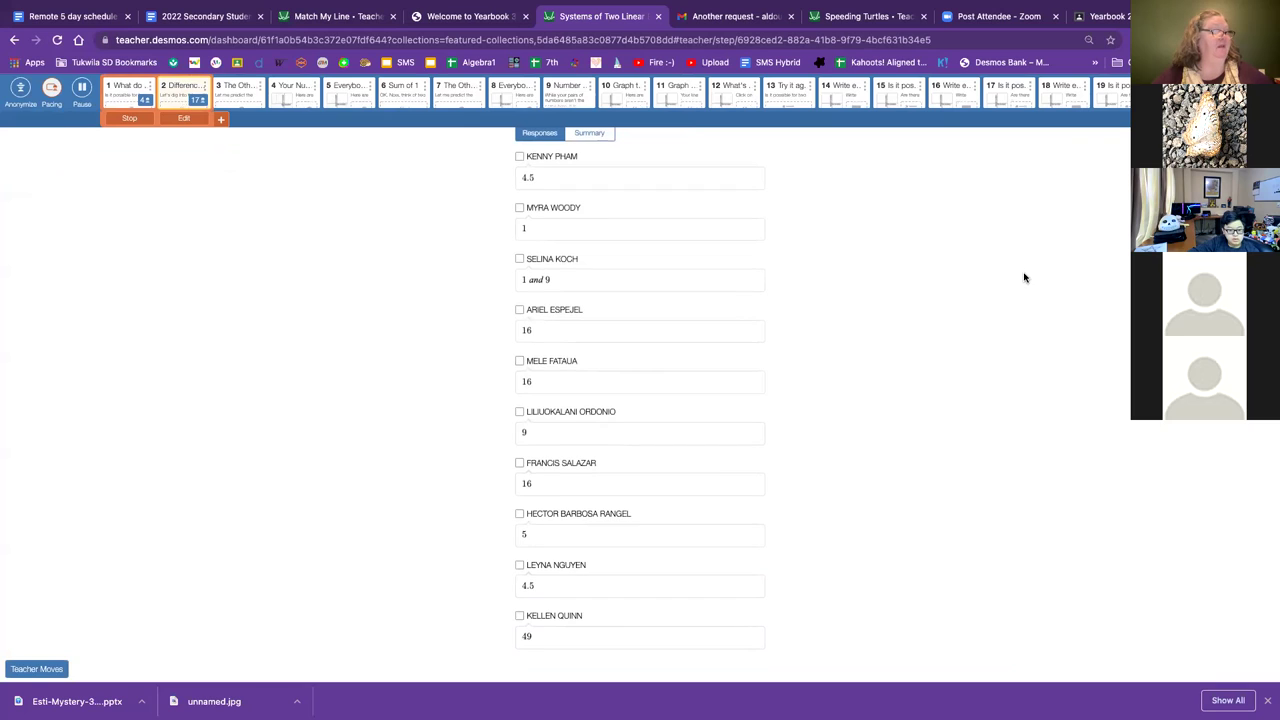
scroll(1024, 277, "up", 1)
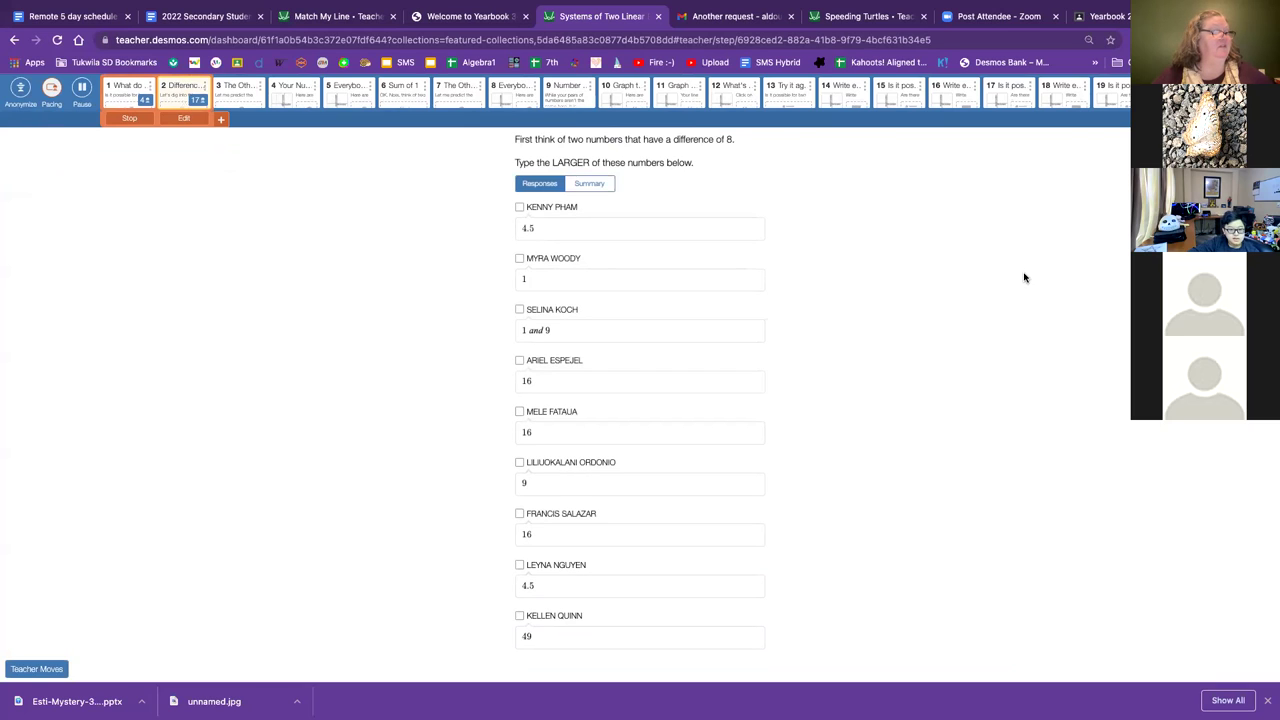
scroll(1024, 277, "up", 2)
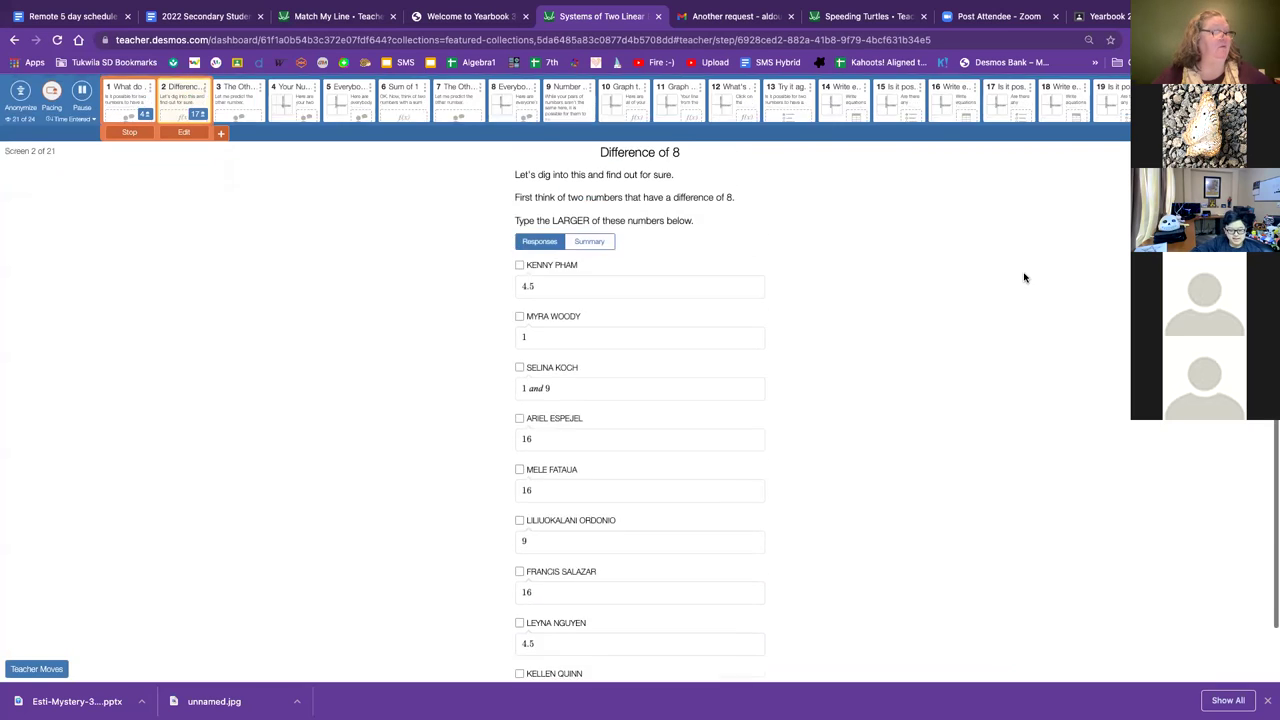
scroll(1024, 277, "down", 2)
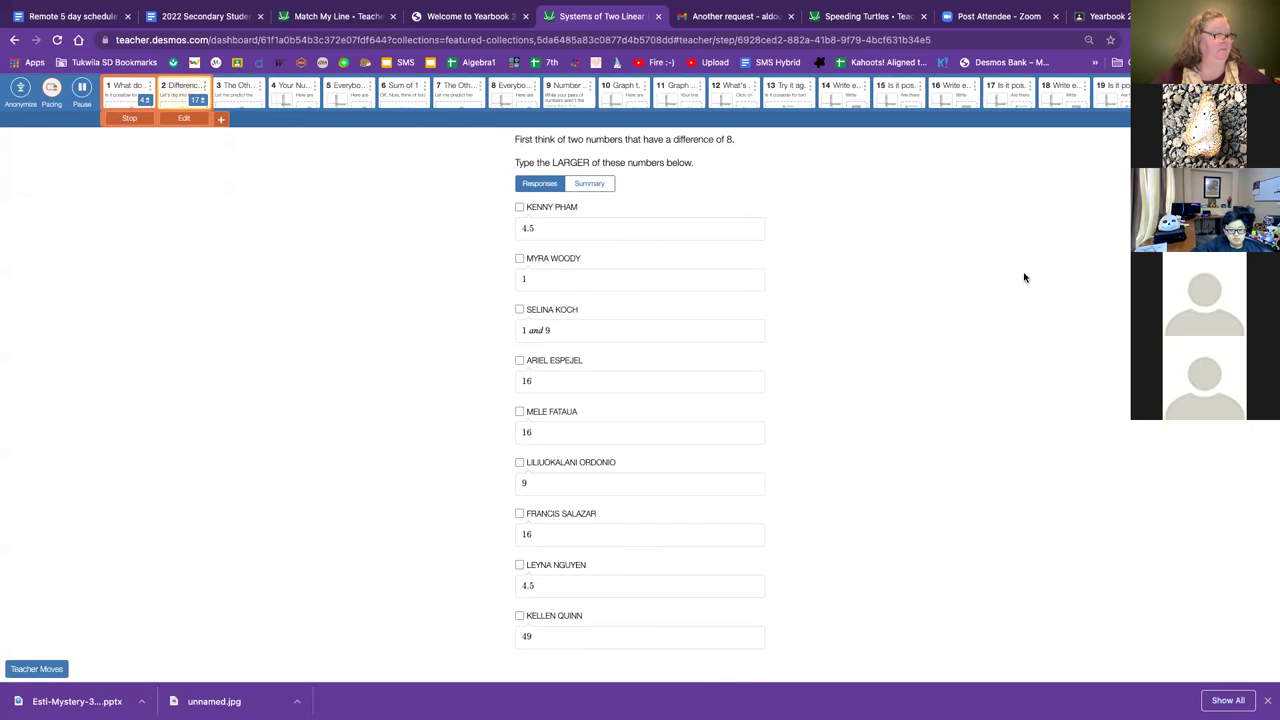
scroll(1024, 277, "up", 2)
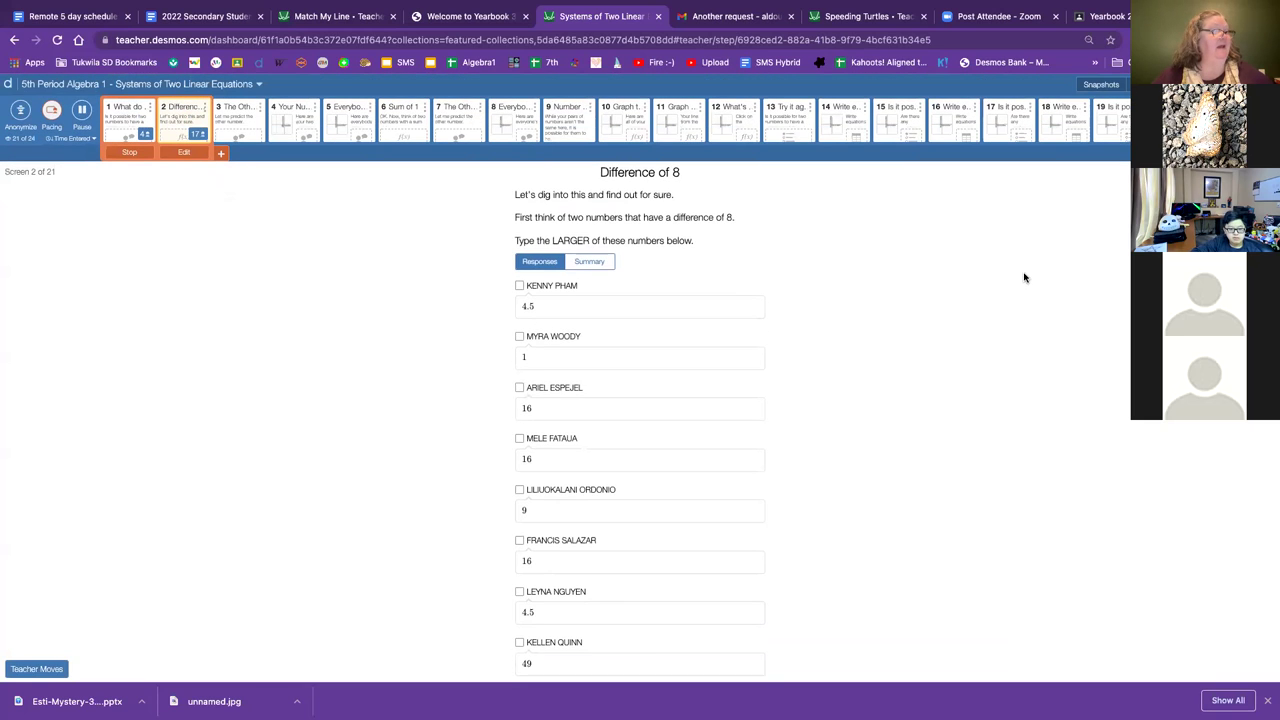
scroll(1024, 277, "down", 1)
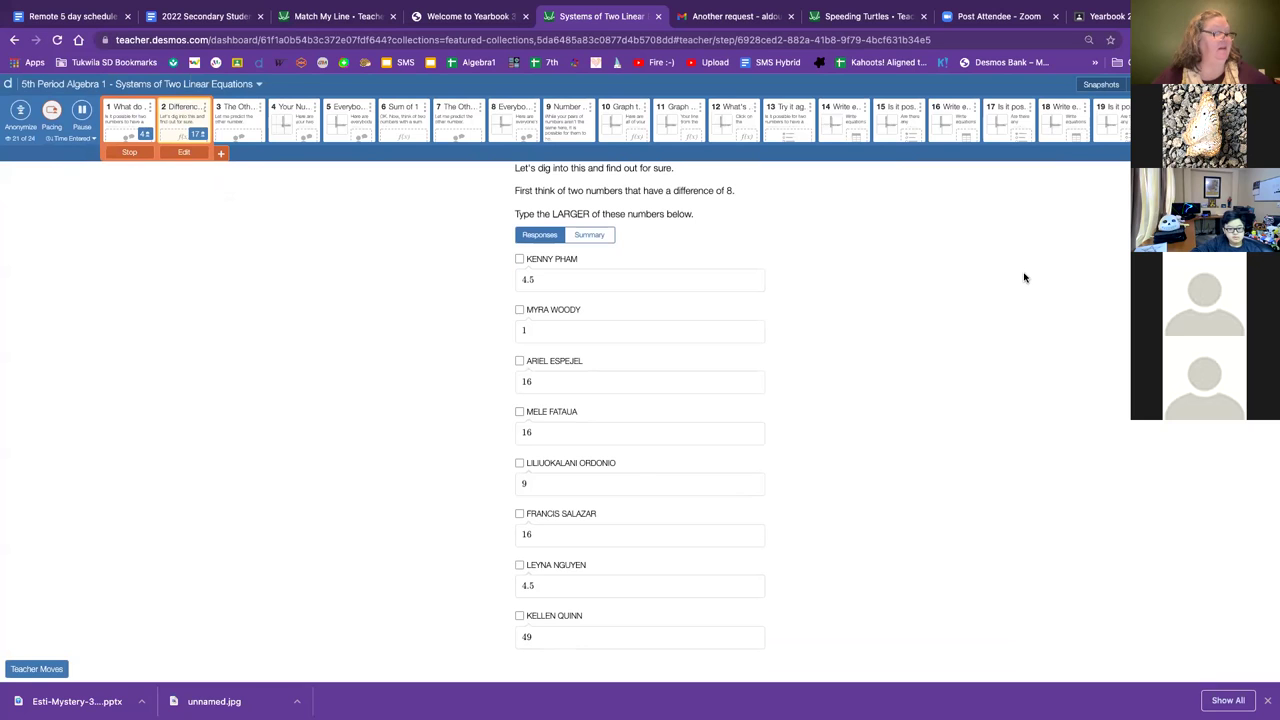
scroll(1024, 277, "down", 3)
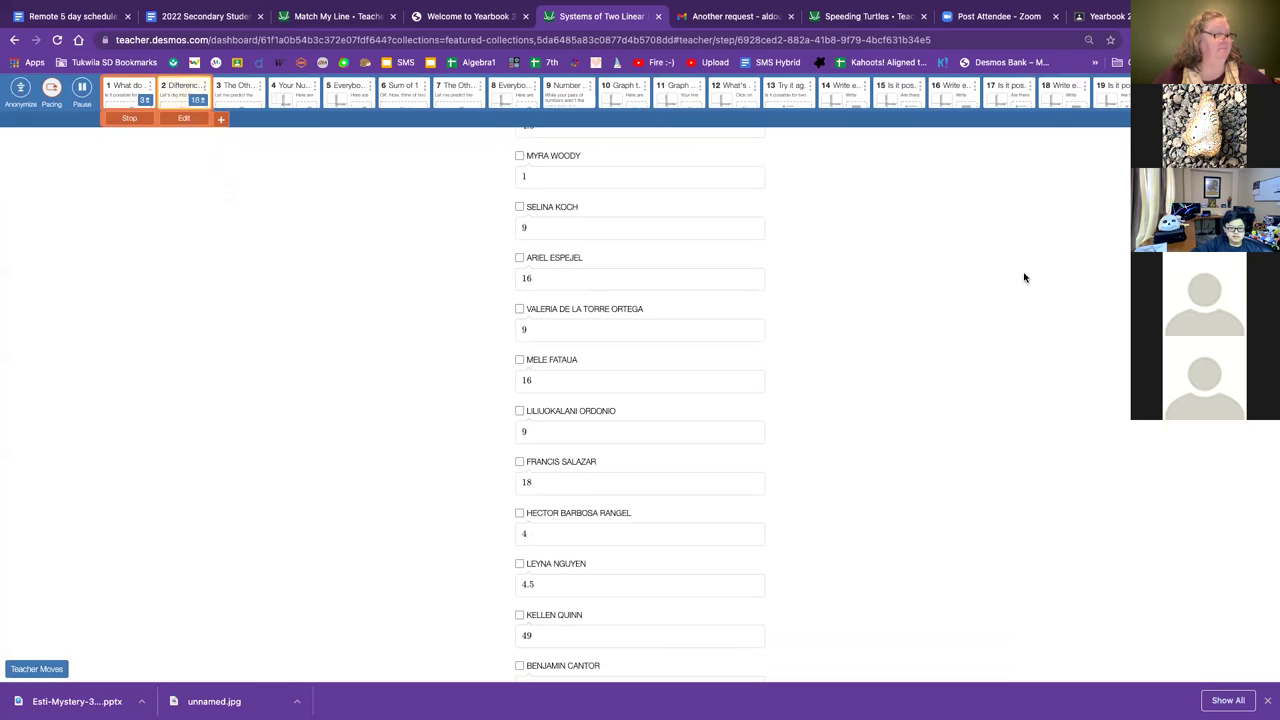
scroll(1024, 277, "down", 5)
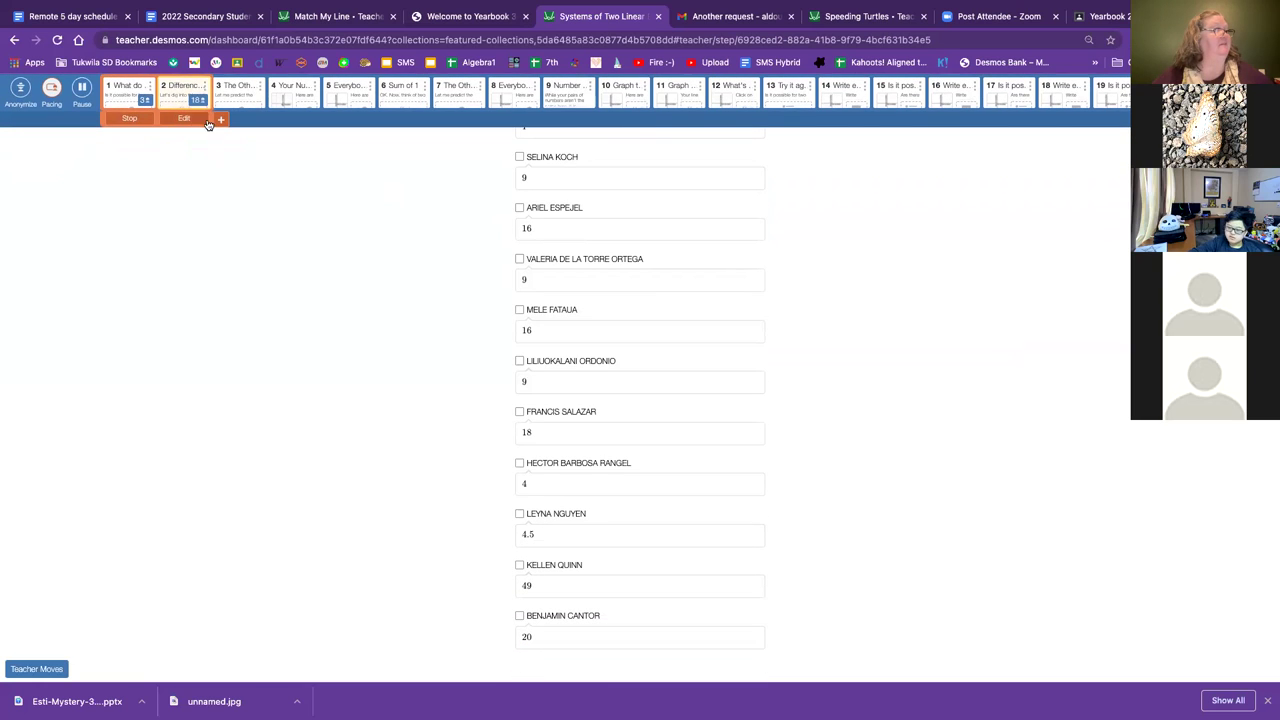
left_click(234, 96)
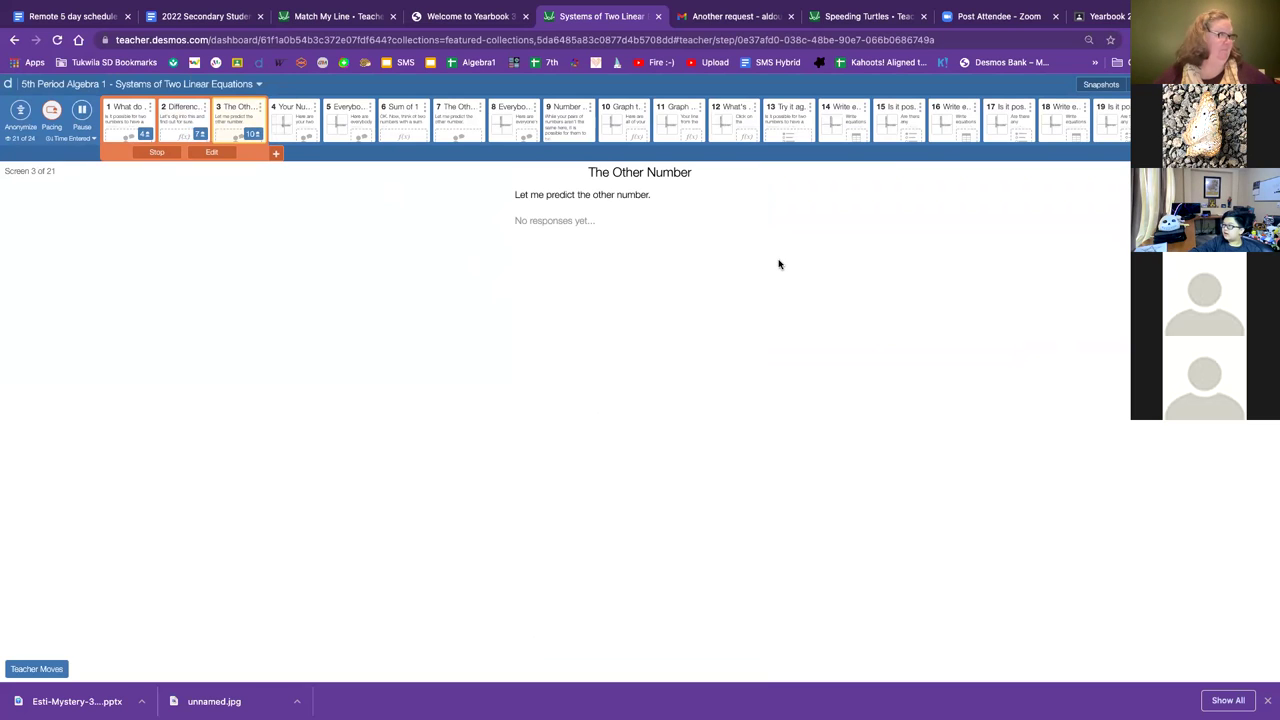
Extend pacing to screen 4, open its responses, and toggle Overlay on and back off.
left_click(276, 153)
left_click(296, 121)
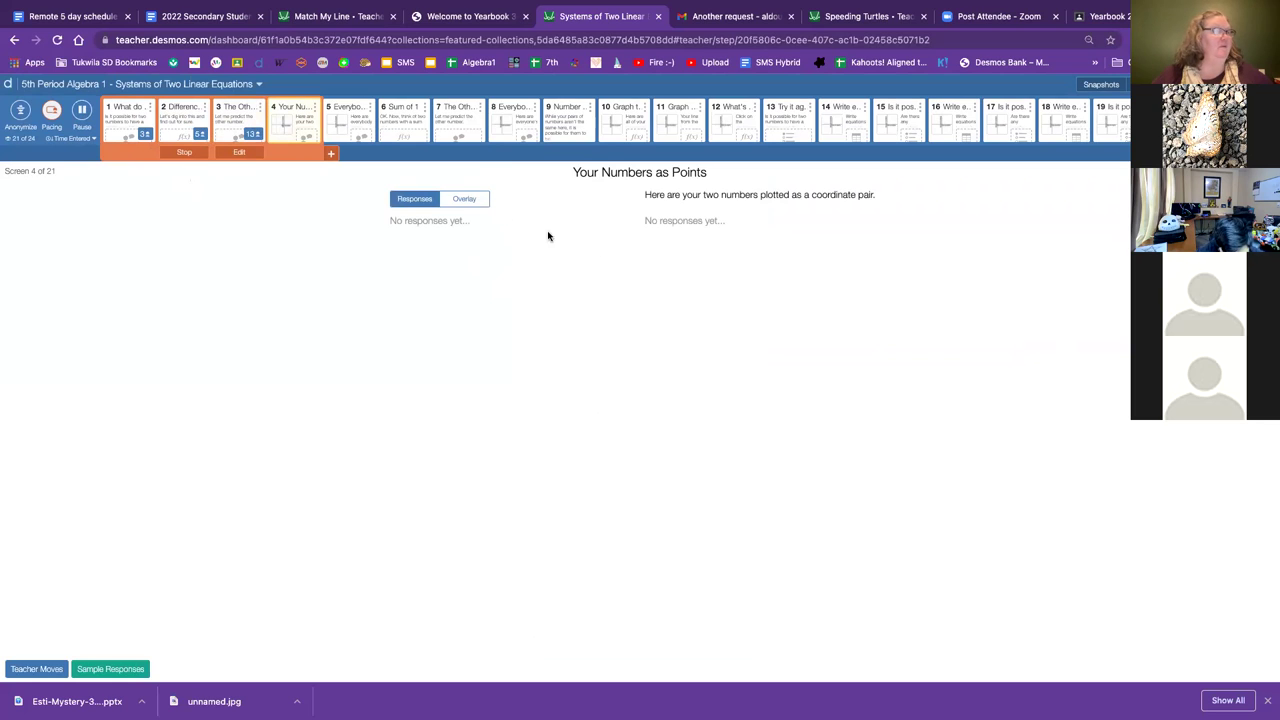
left_click(475, 203)
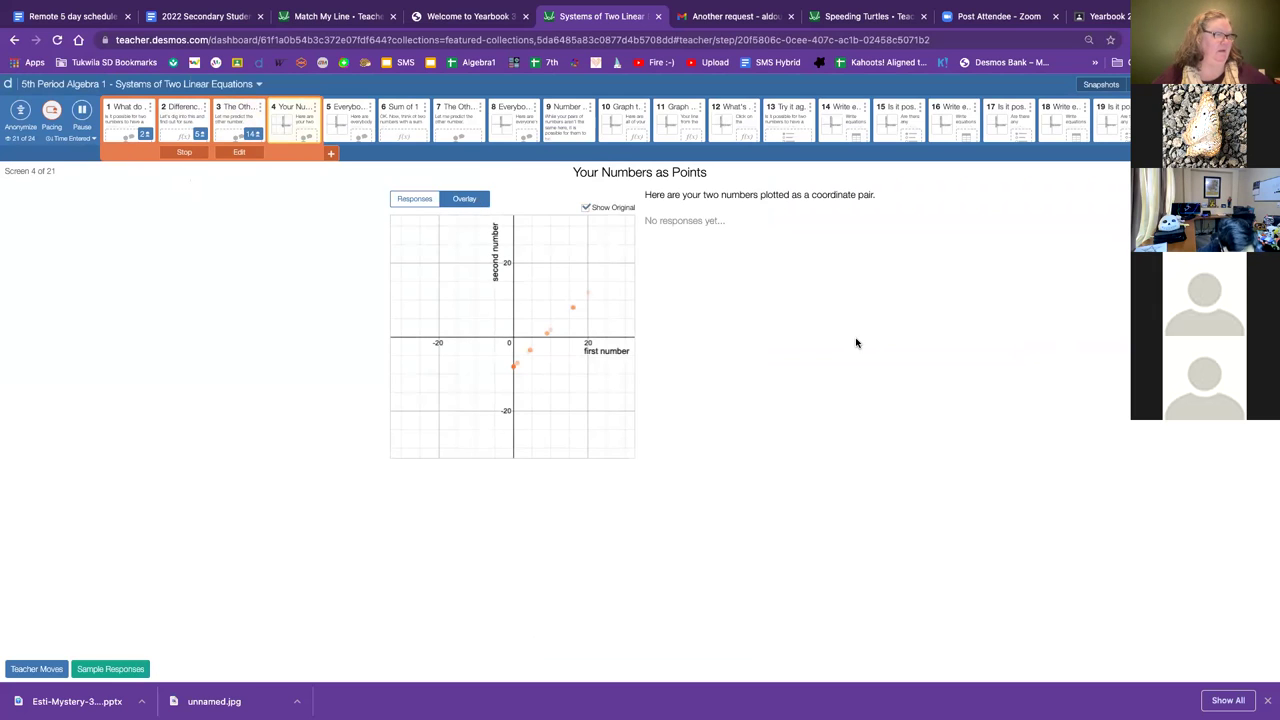
left_click(415, 200)
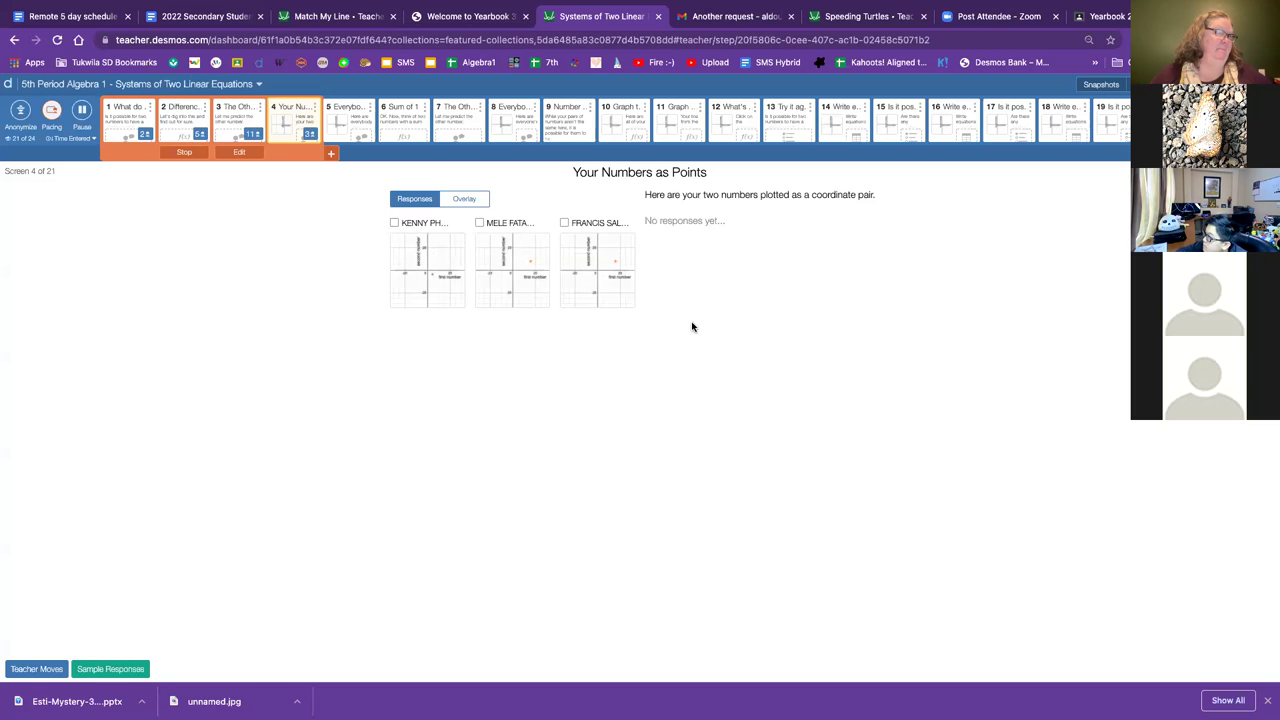
left_click(355, 120)
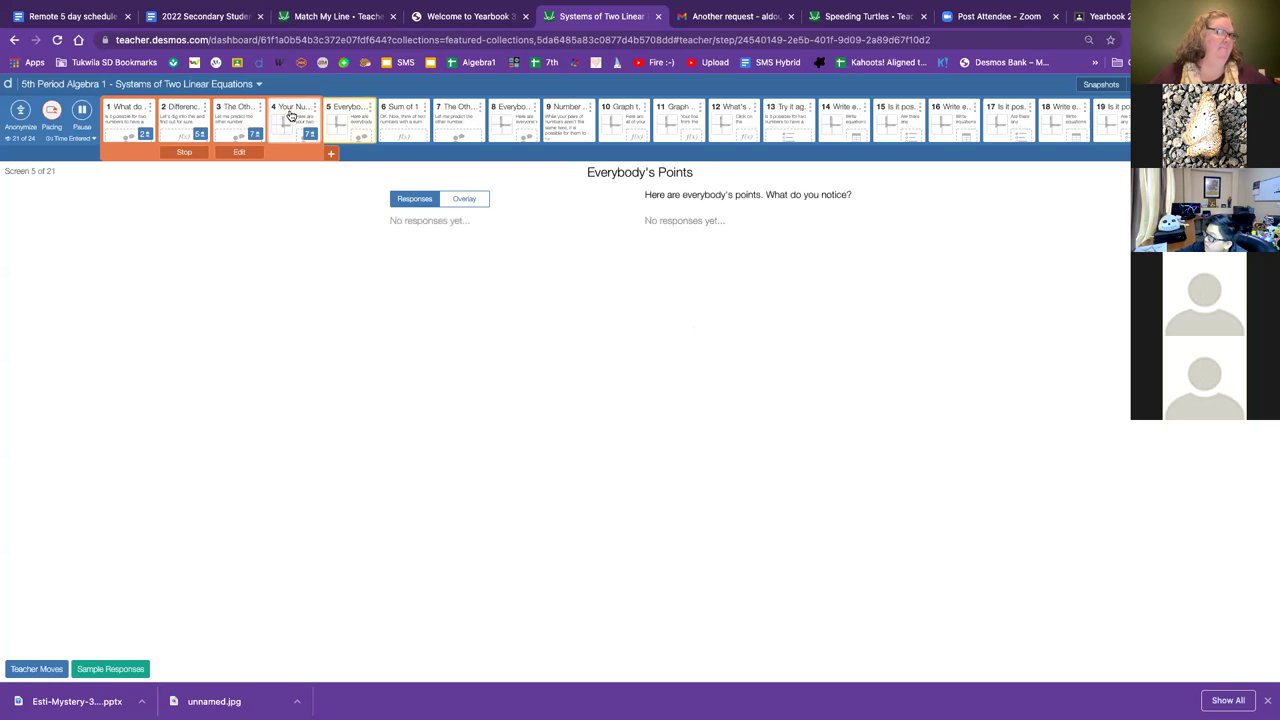
left_click(295, 124)
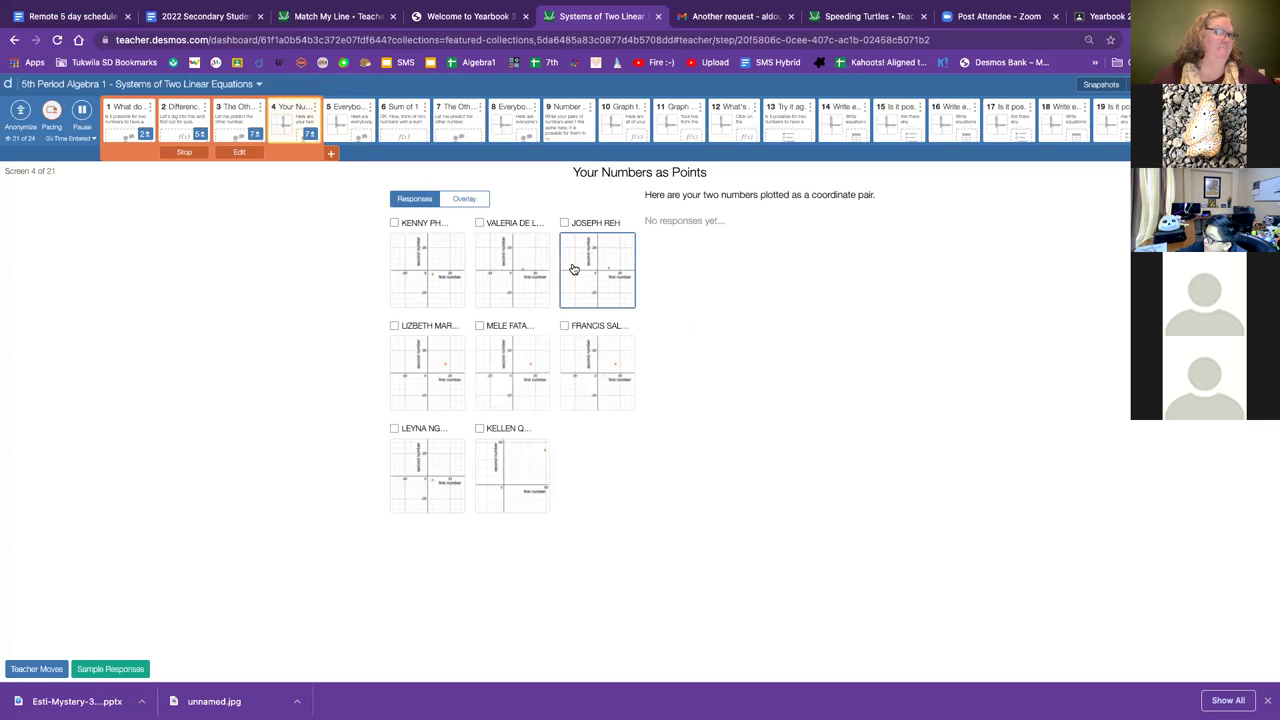
left_click(573, 268)
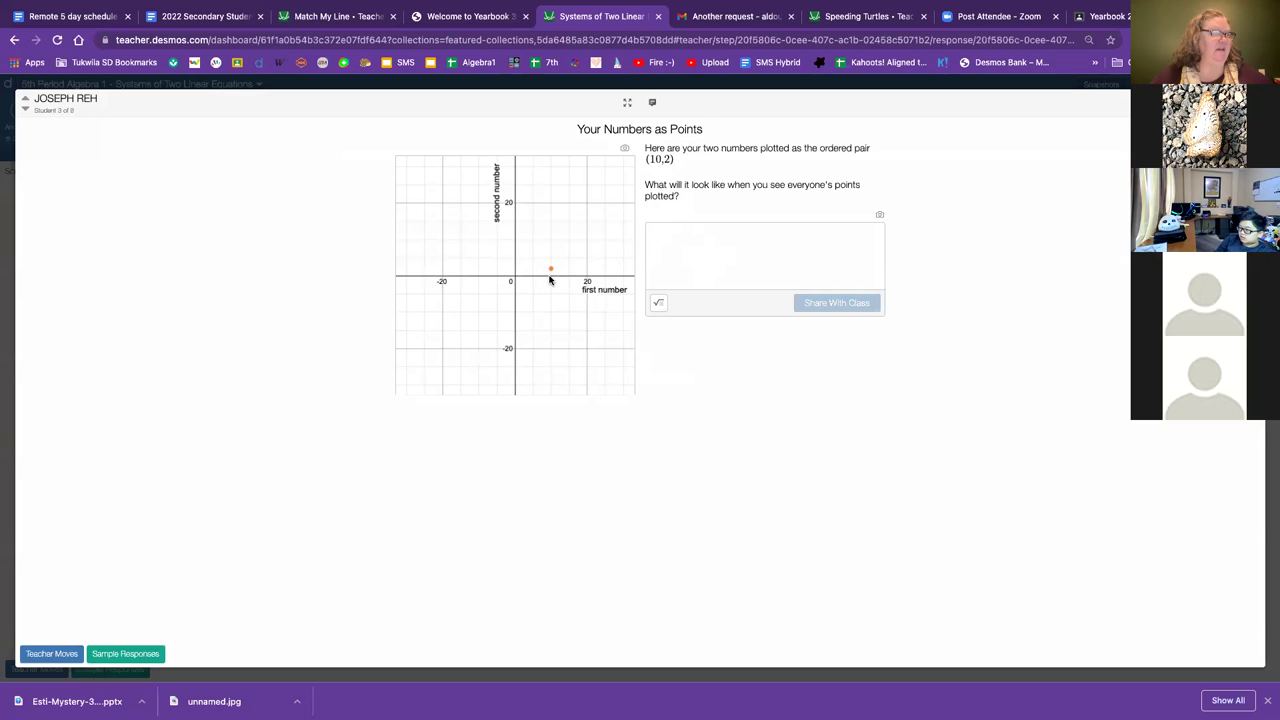
left_click(678, 241)
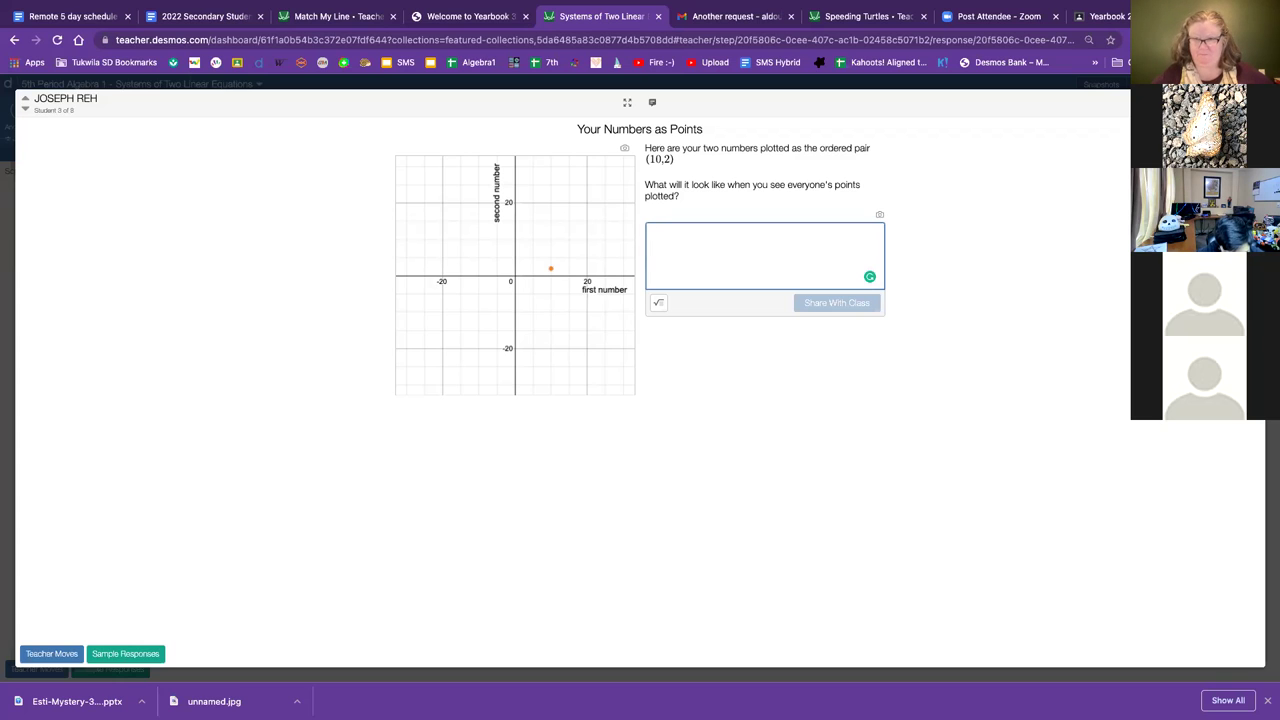
key("Escape")
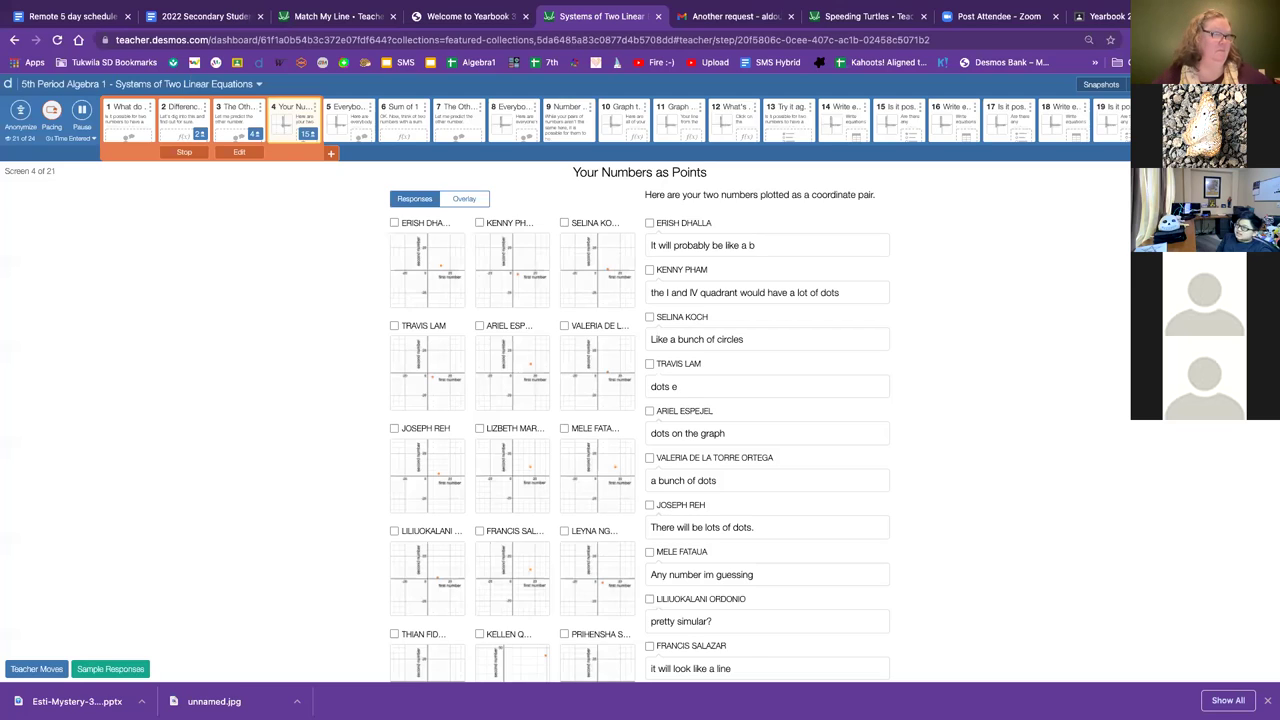
scroll(1123, 285, "down", 2)
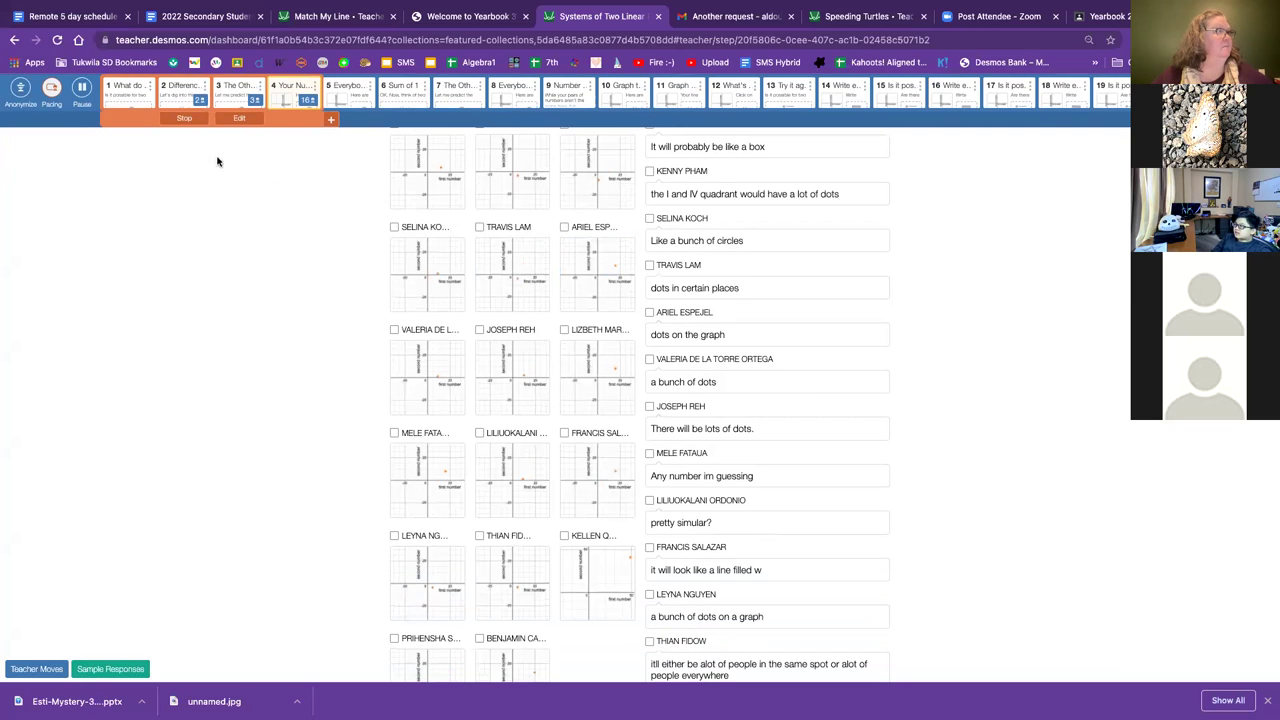
left_click(20, 90)
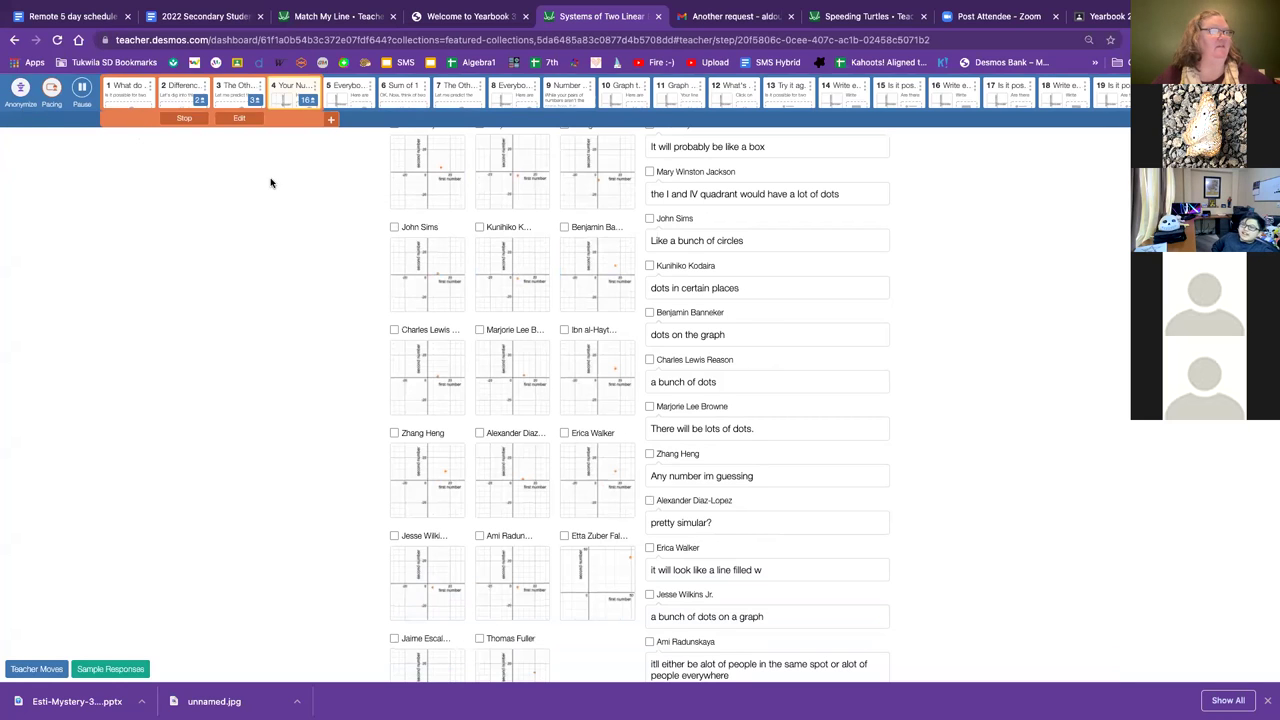
scroll(1014, 389, "up", 2)
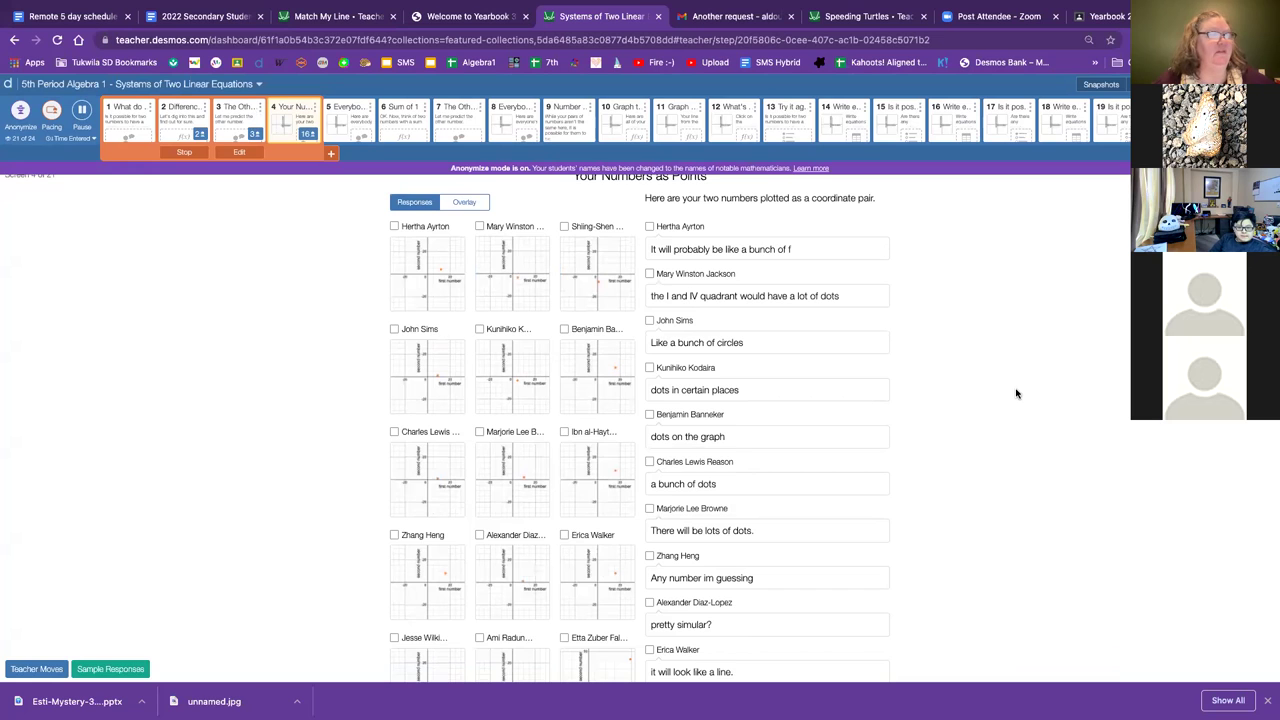
scroll(1016, 393, "down", 2)
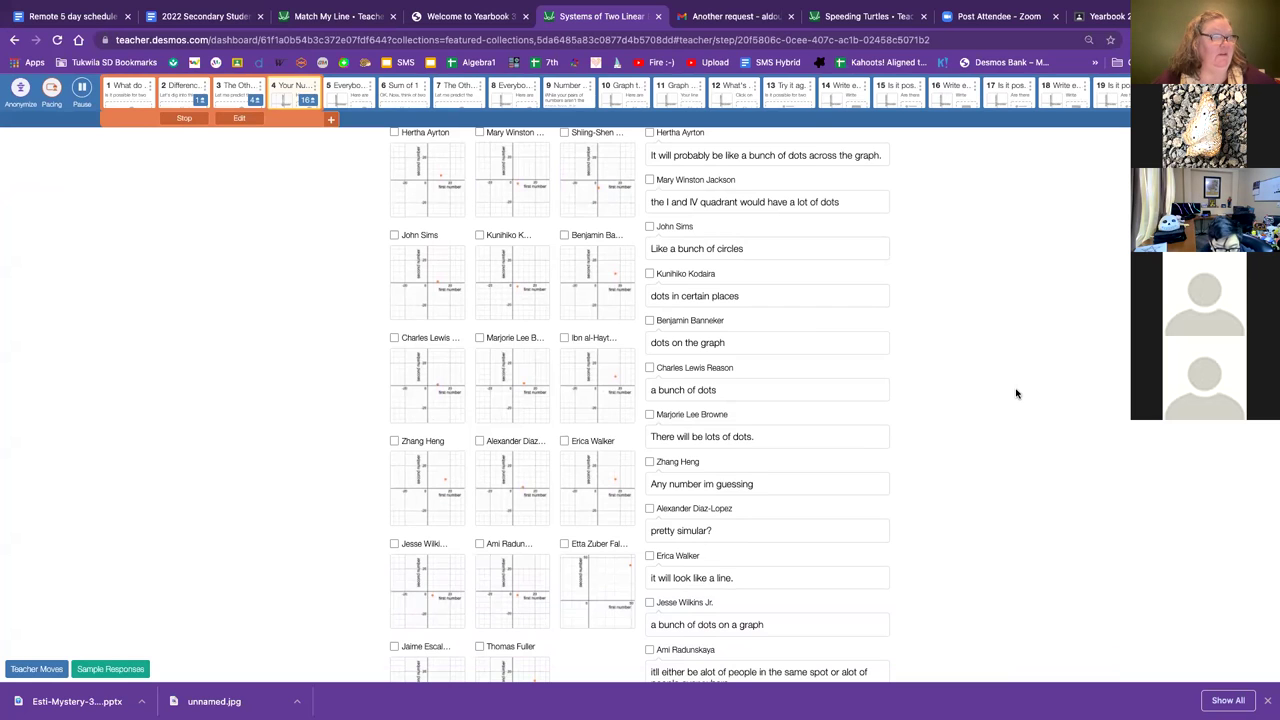
scroll(1016, 393, "down", 2)
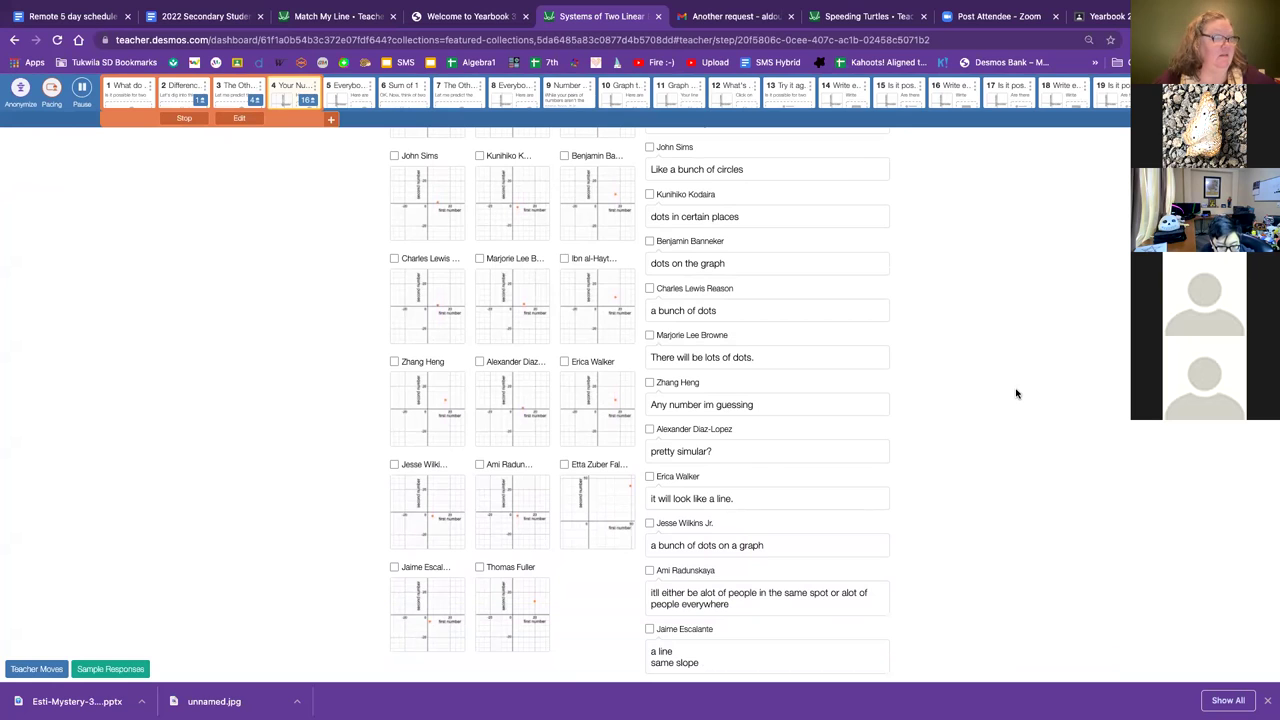
scroll(1016, 393, "down", 1)
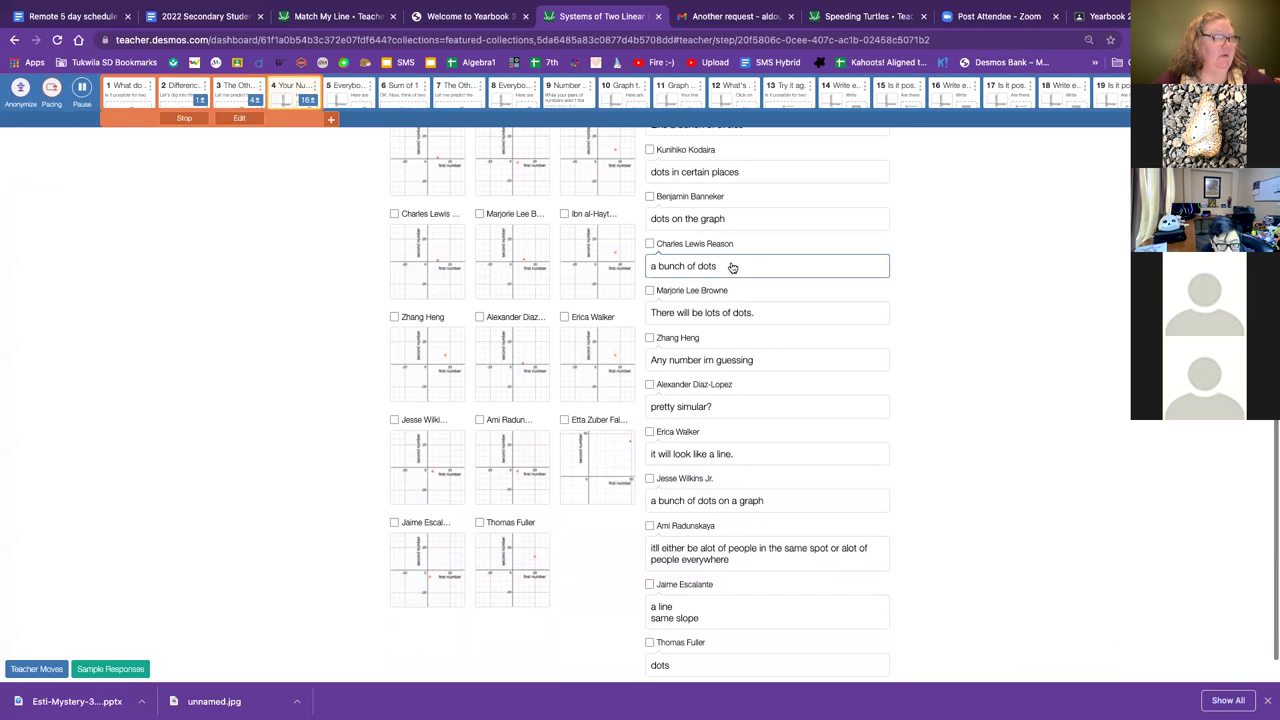
scroll(998, 365, "down", 1)
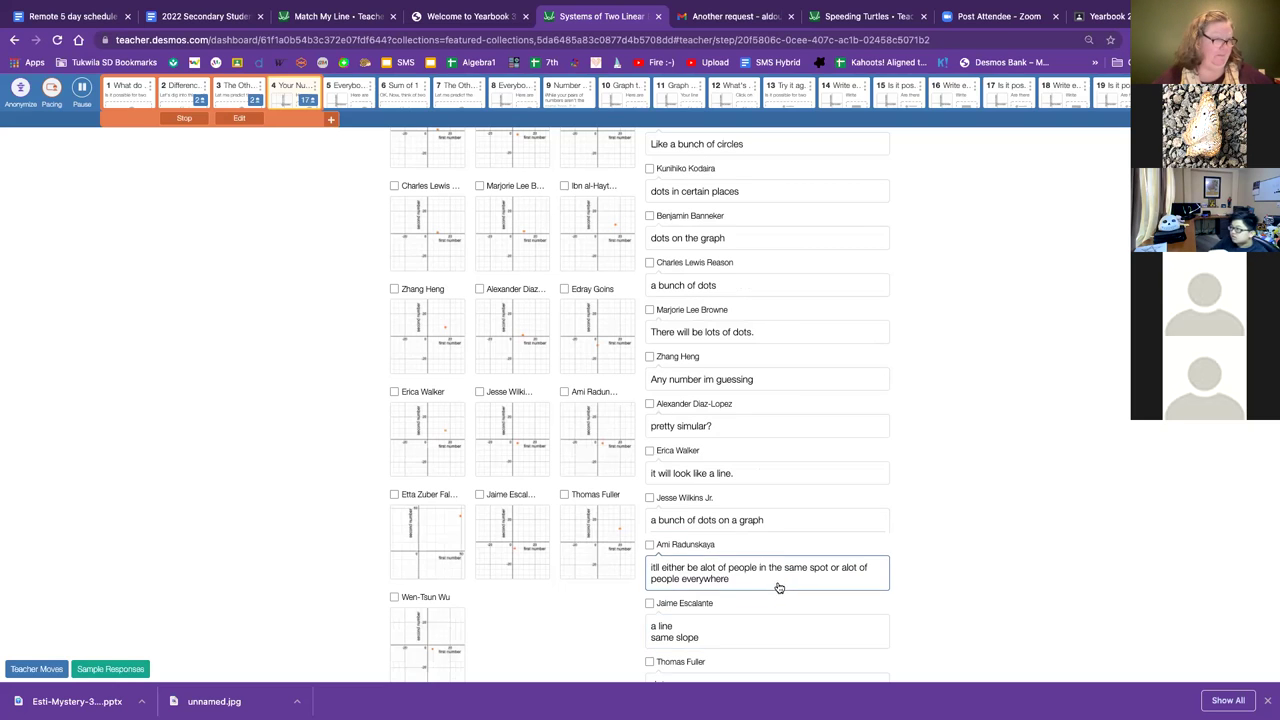
scroll(780, 588, "down", 1)
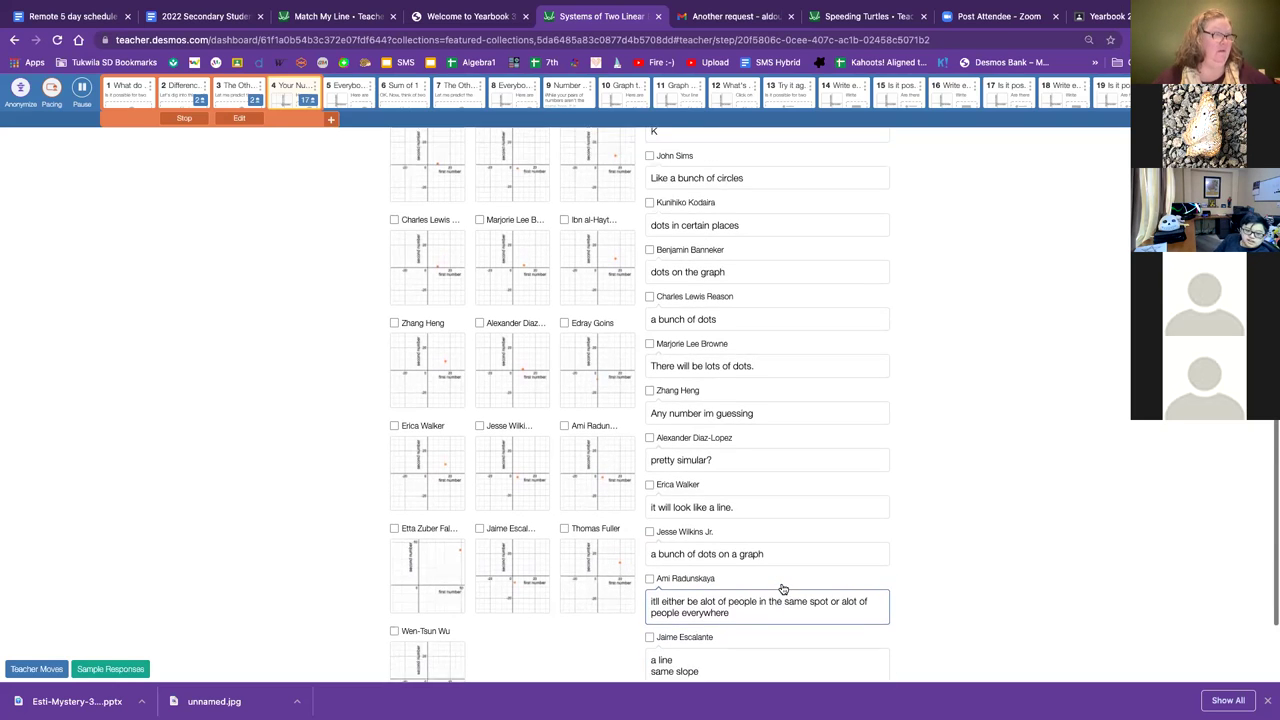
scroll(783, 589, "up", 5)
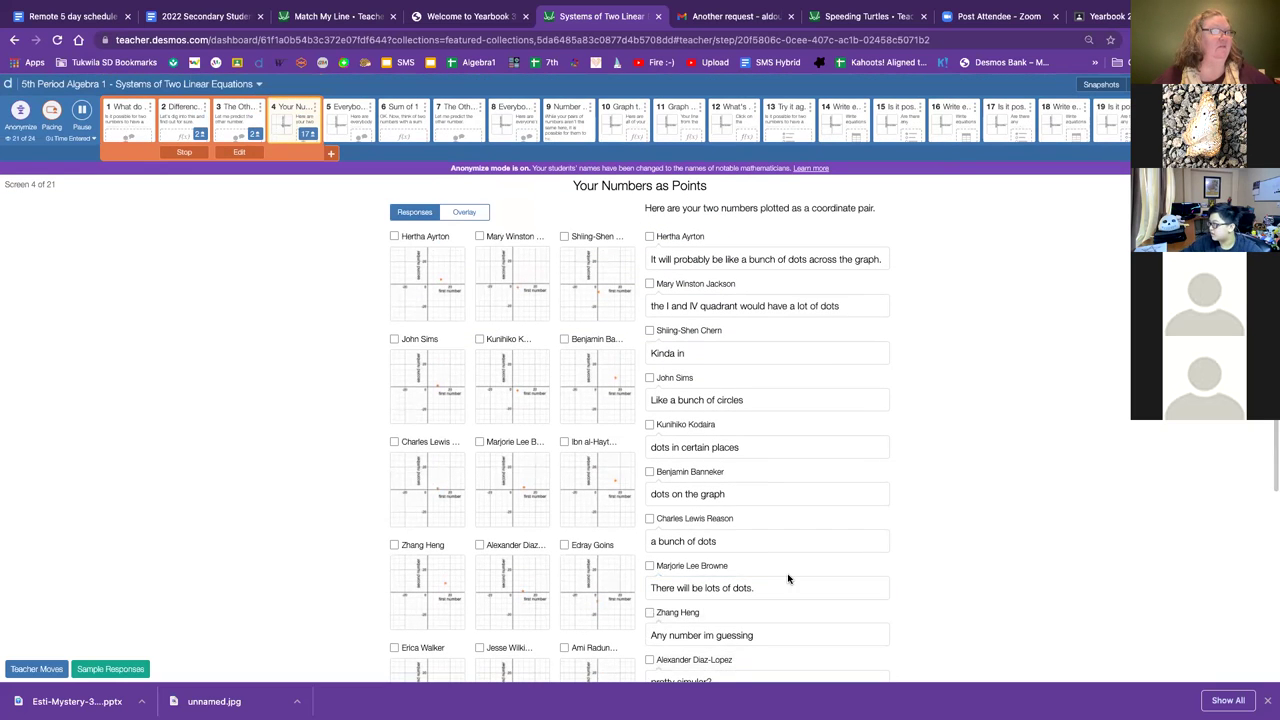
Unlock screen 5 and scroll through the 19 Everybody's Points responses.
left_click(334, 155)
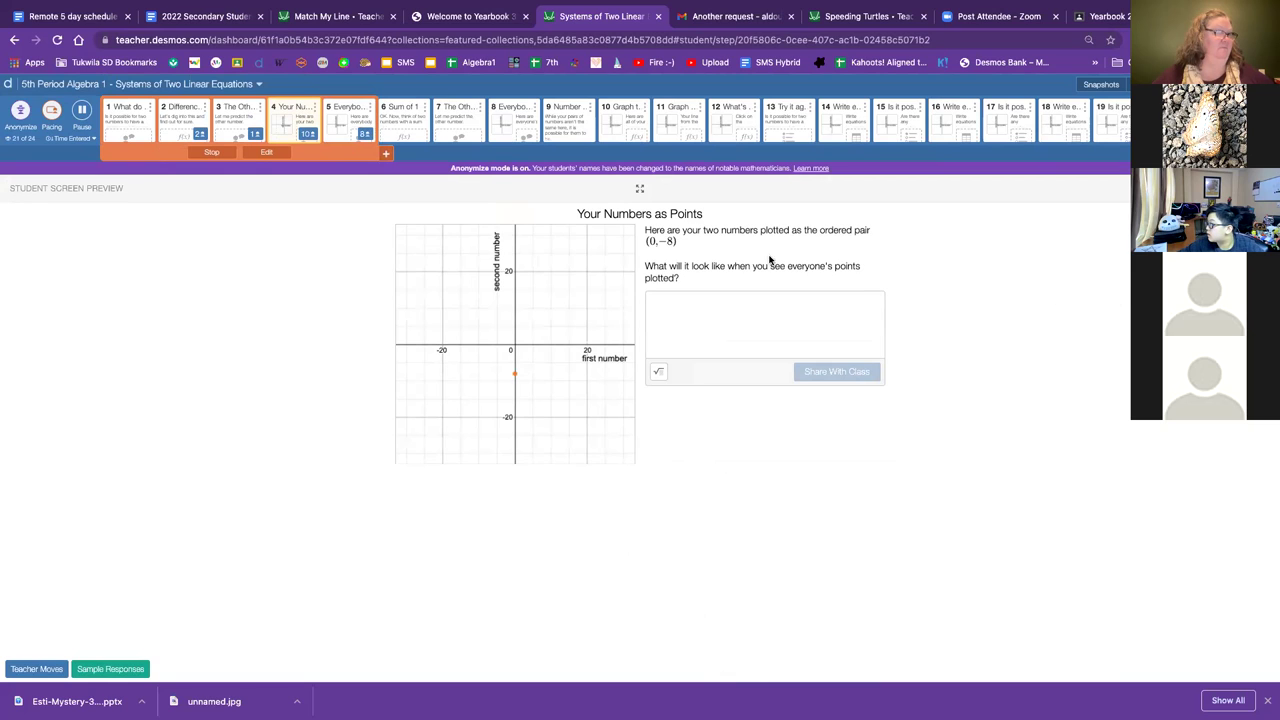
left_click(338, 116)
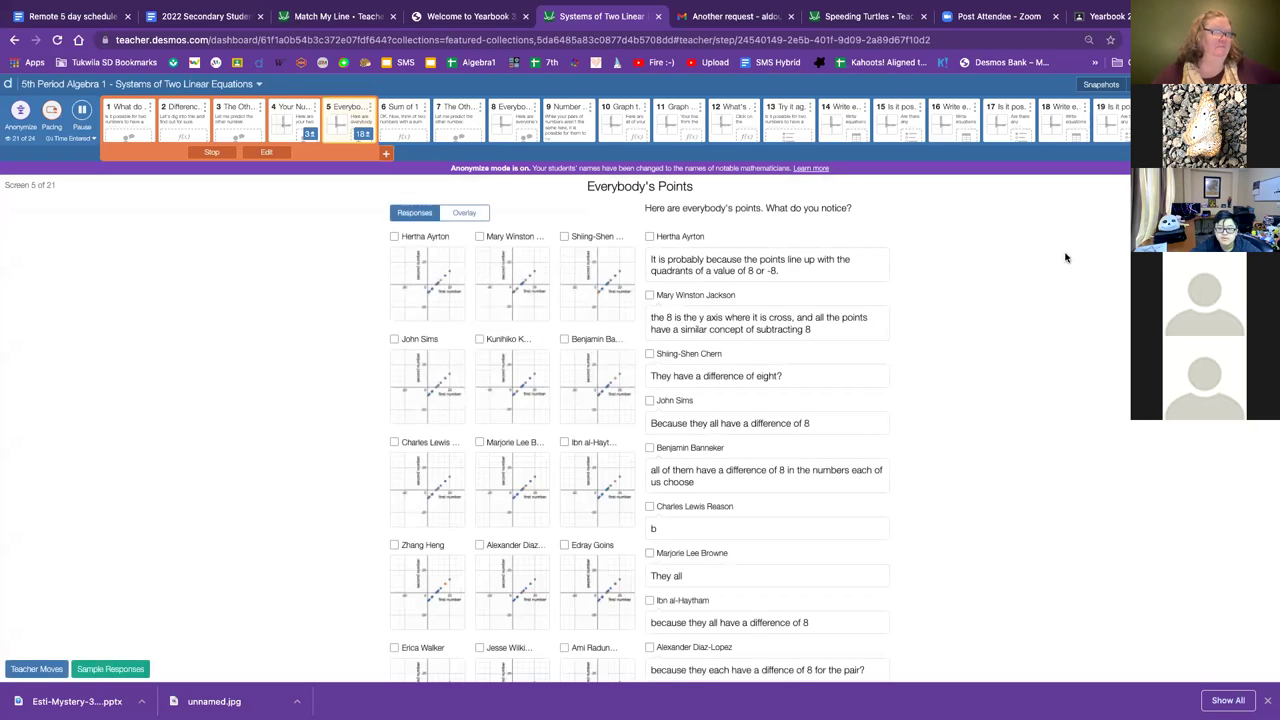
scroll(1023, 320, "down", 2)
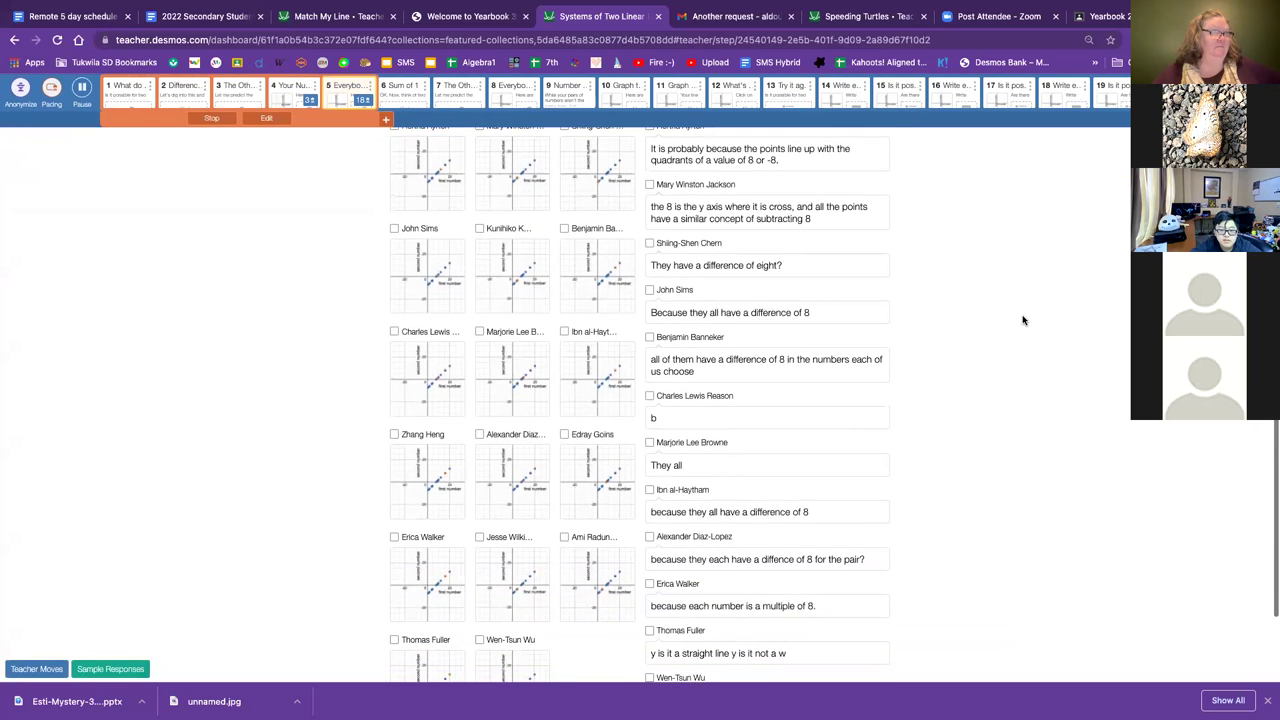
scroll(1023, 320, "up", 1)
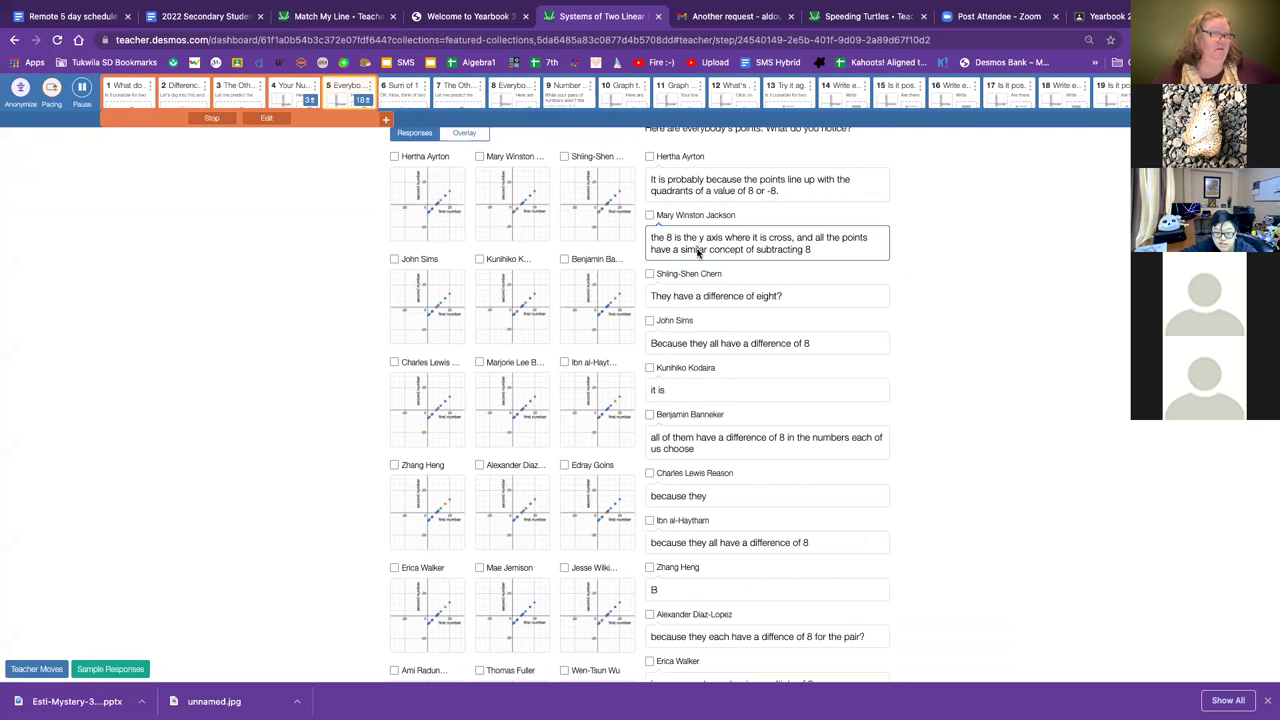
scroll(697, 252, "down", 1)
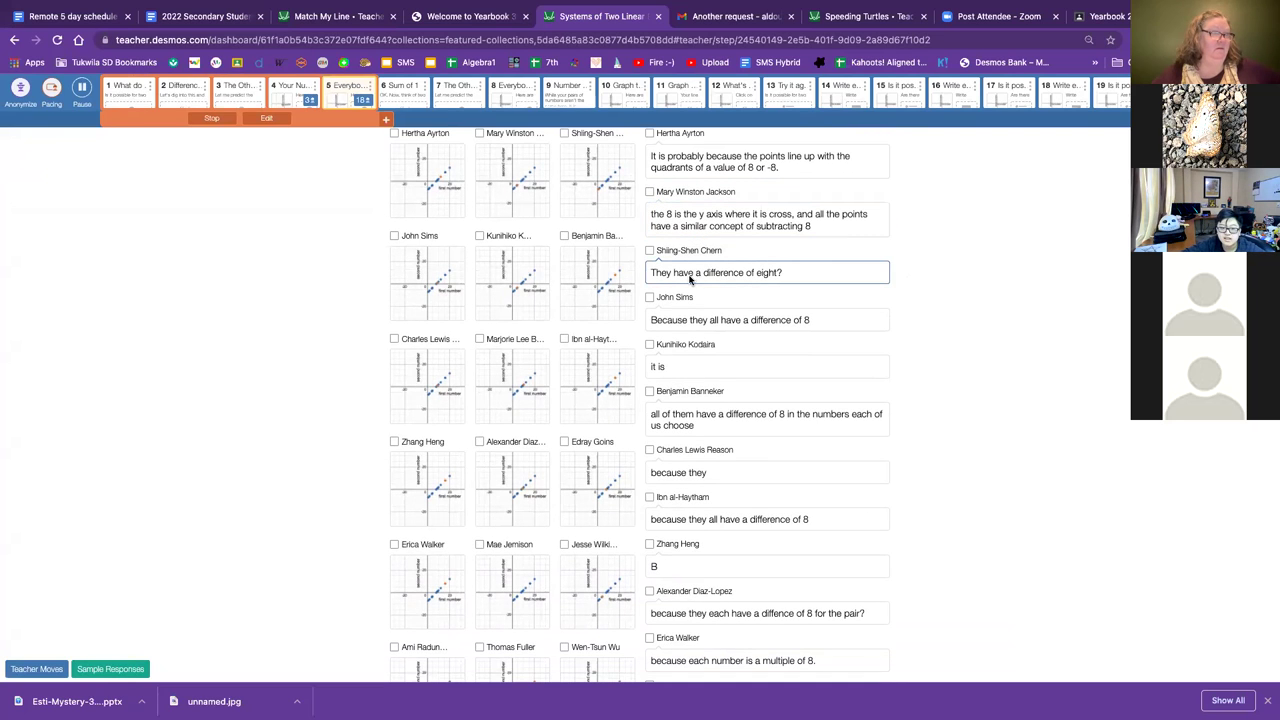
scroll(720, 286, "down", 1)
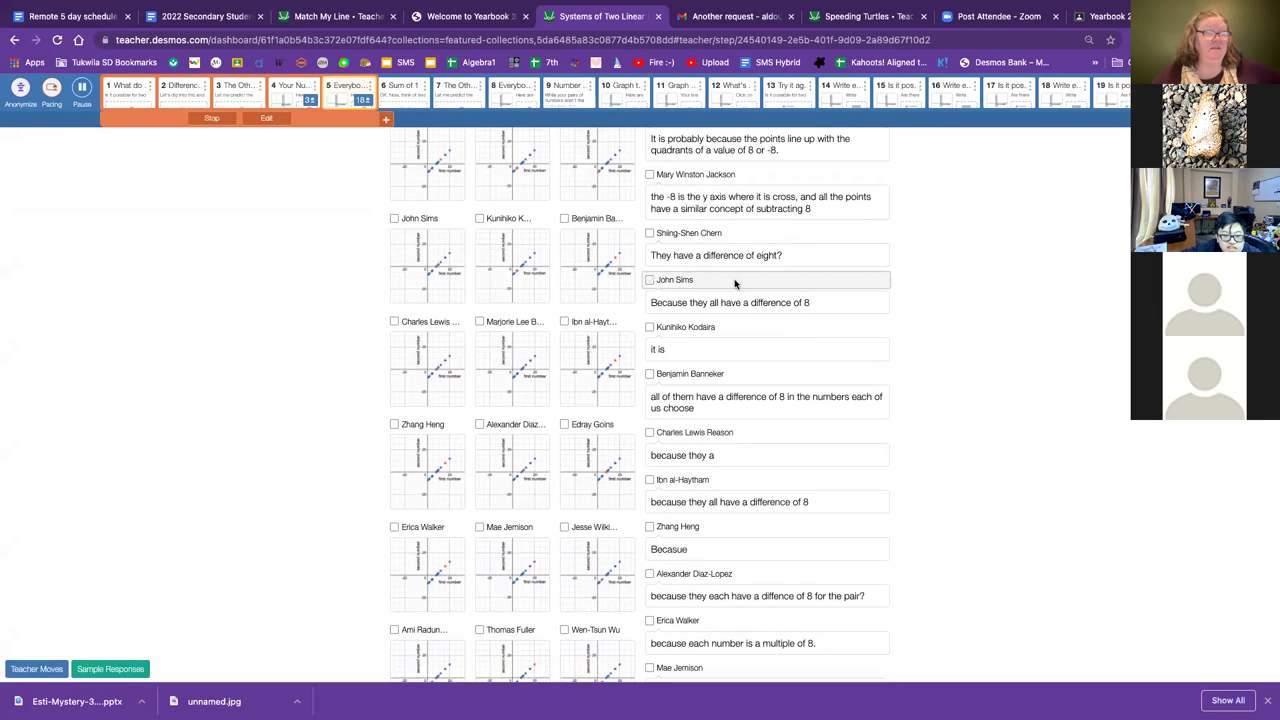
scroll(735, 285, "down", 2)
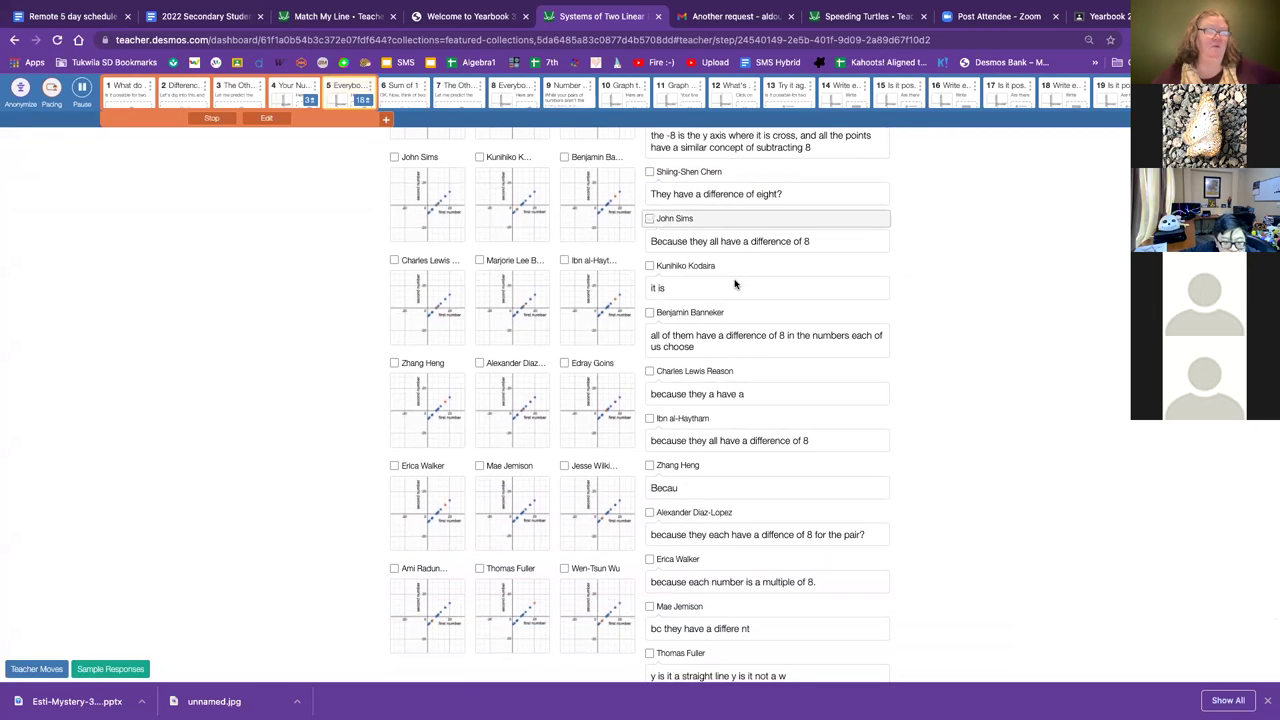
scroll(735, 285, "down", 3)
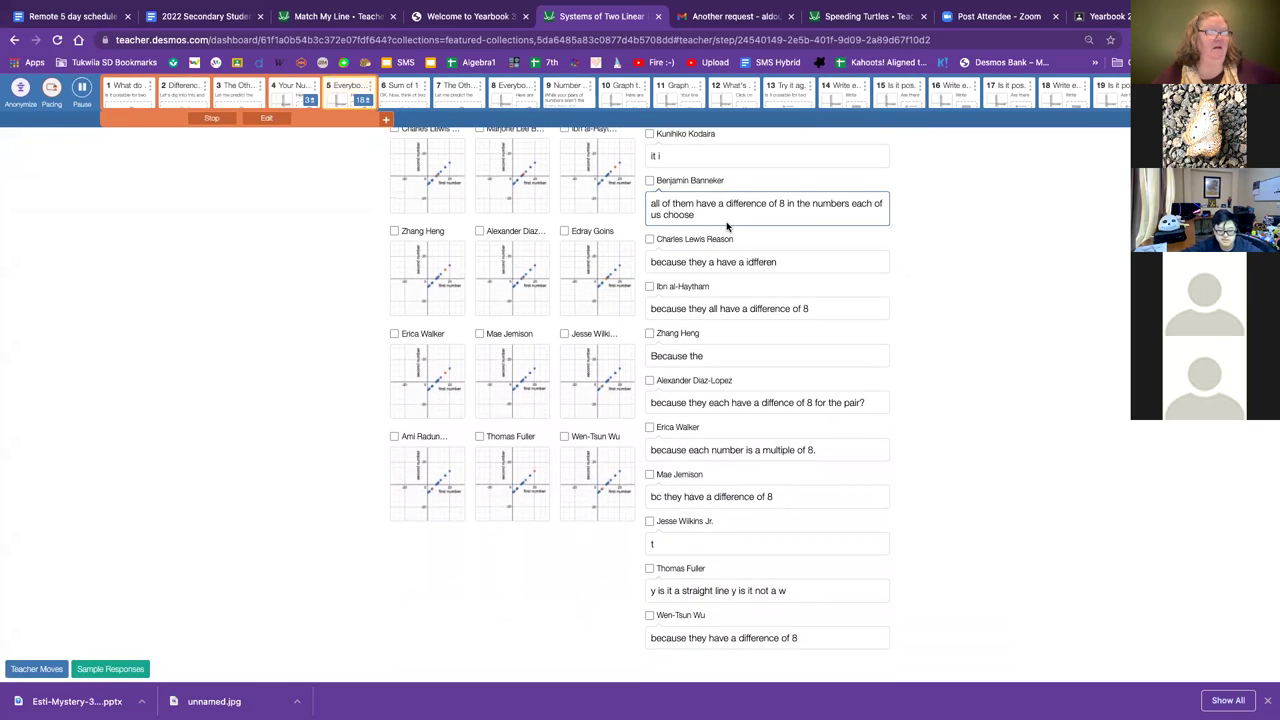
scroll(760, 220, "up", 1)
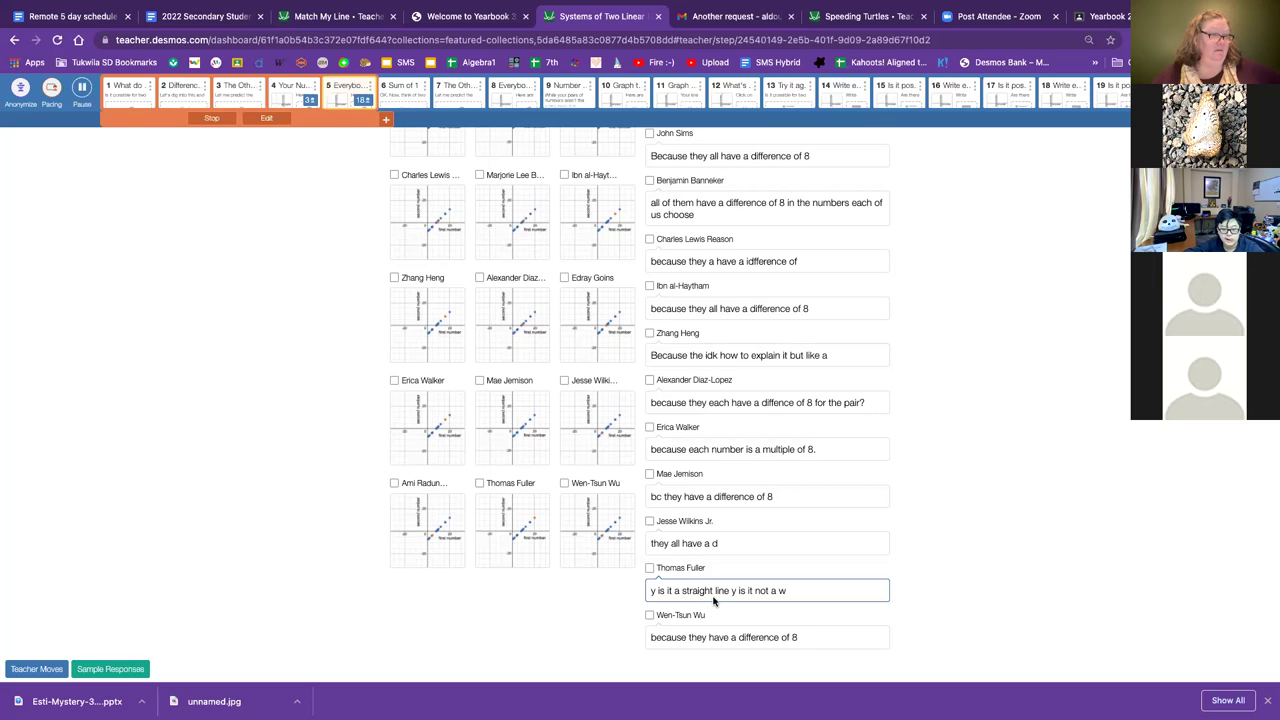
scroll(738, 531, "up", 5)
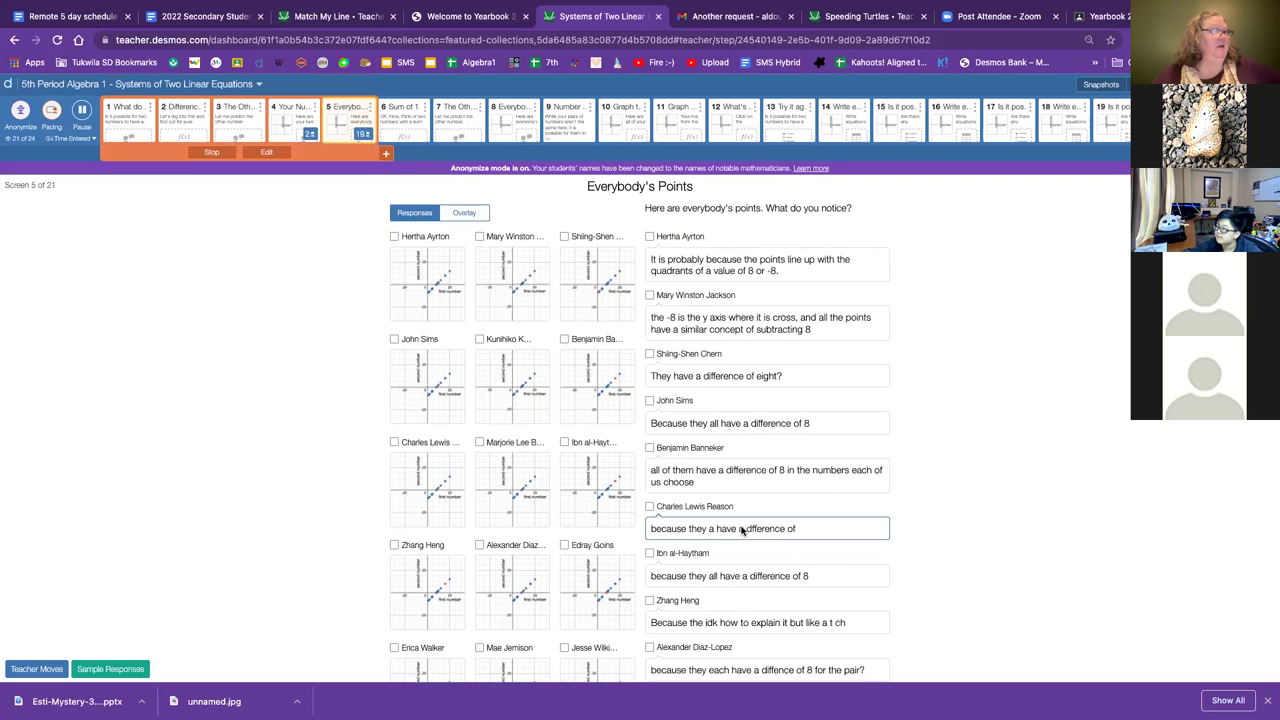
scroll(525, 252, "down", 1)
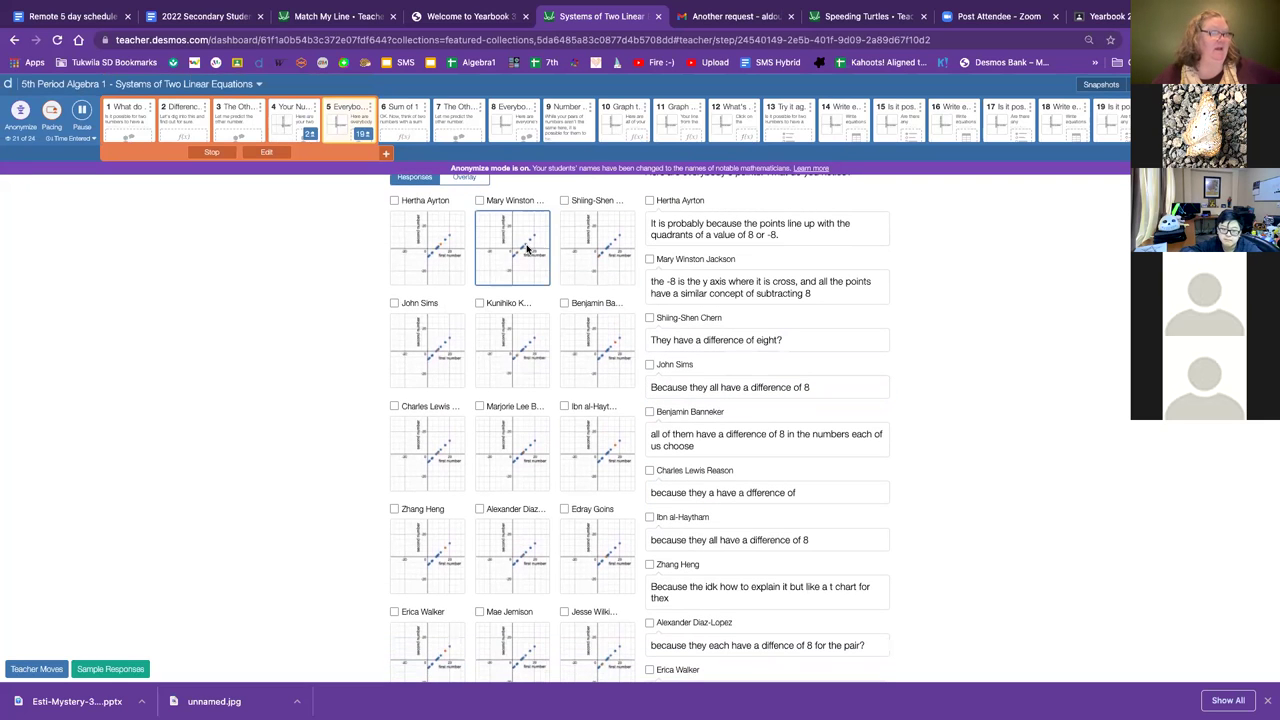
Unlock screen 6, Sum of 1, view it, then show screen 1's responses.
left_click(387, 155)
left_click(404, 120)
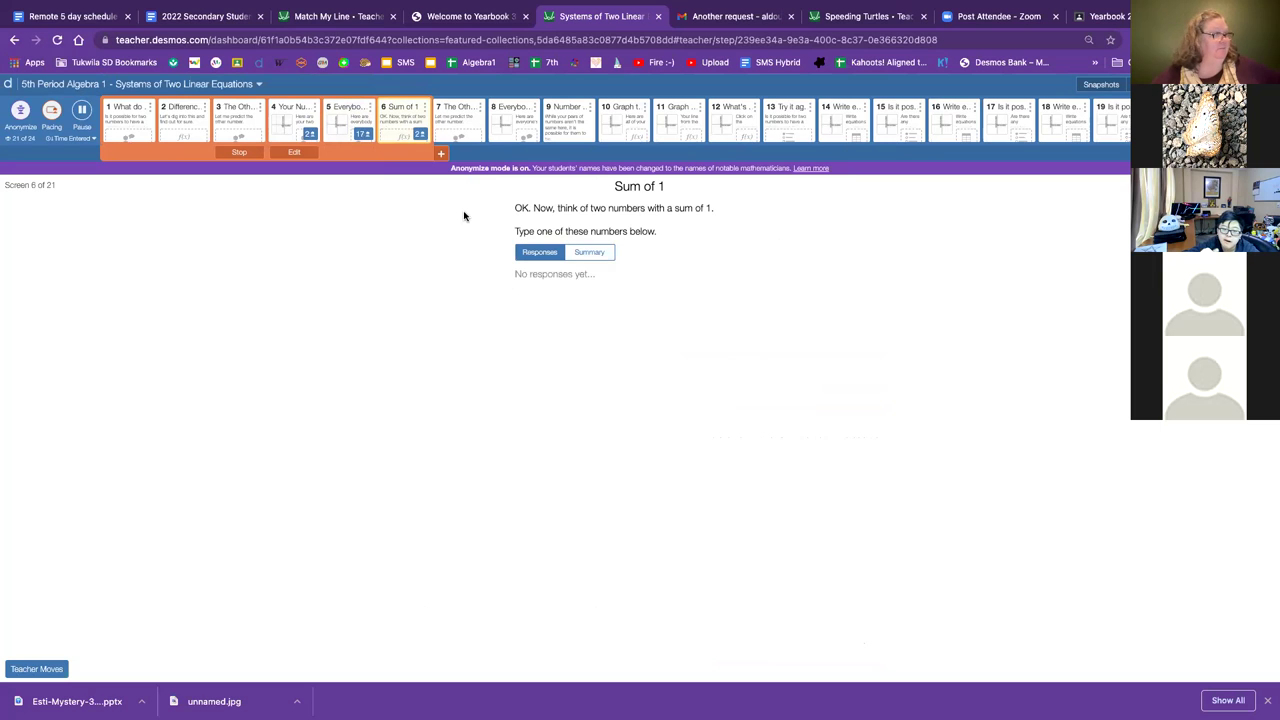
left_click(125, 118)
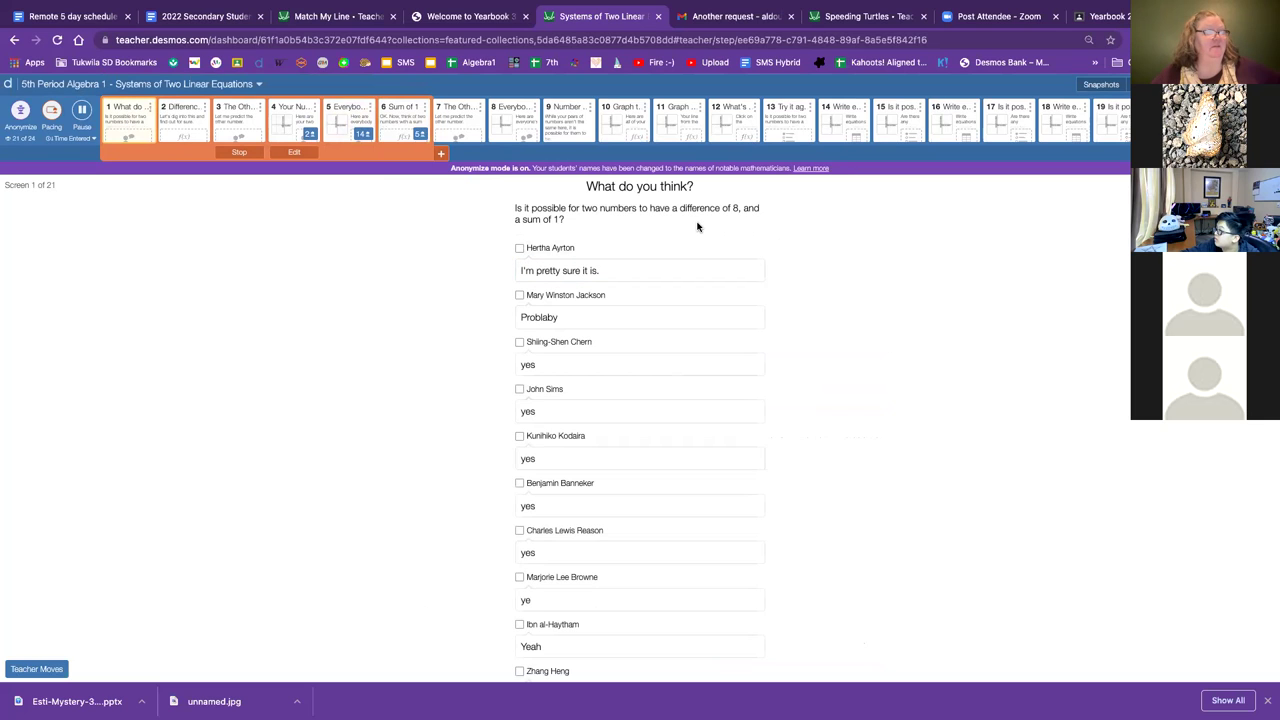
Return to the screen 6 Sum of 1 card.
left_click(405, 118)
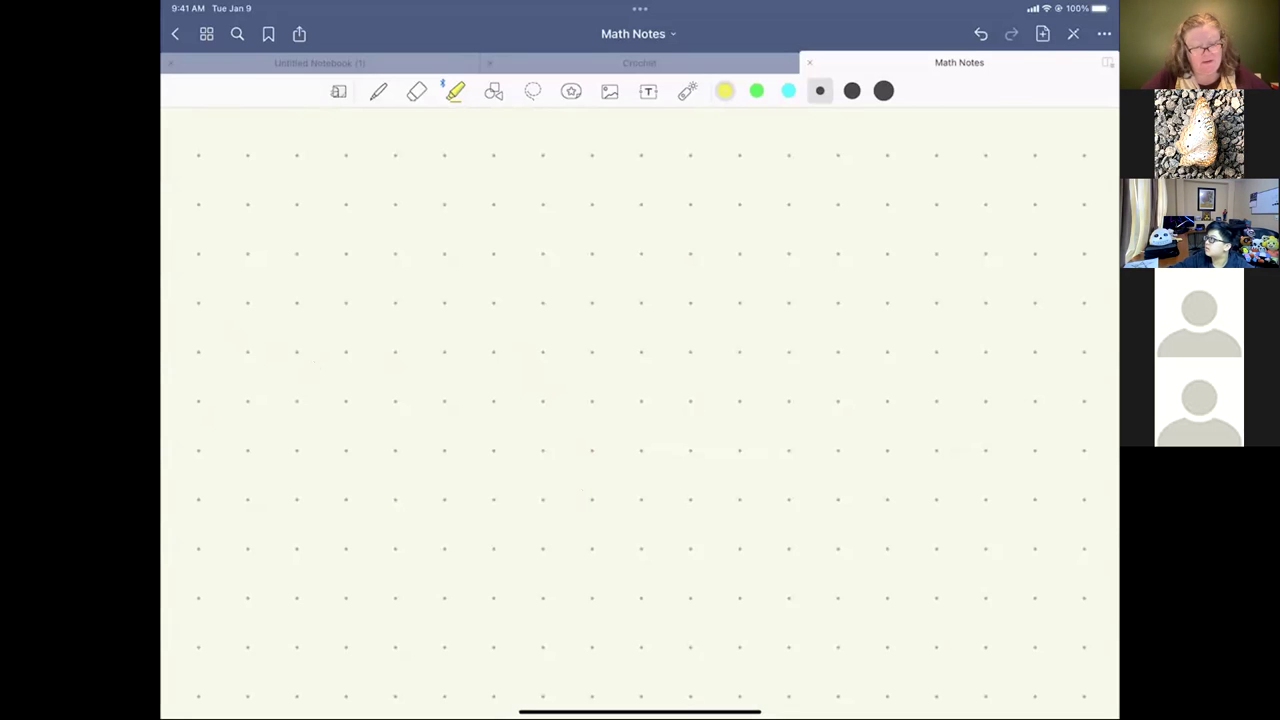
Handwrite y=mx+b in purple pen near the top of the page.
left_click(378, 91)
mouse_move(470, 146)
left_mouse_down()
mouse_move(495, 170)
mouse_move(484, 258)
left_mouse_up()
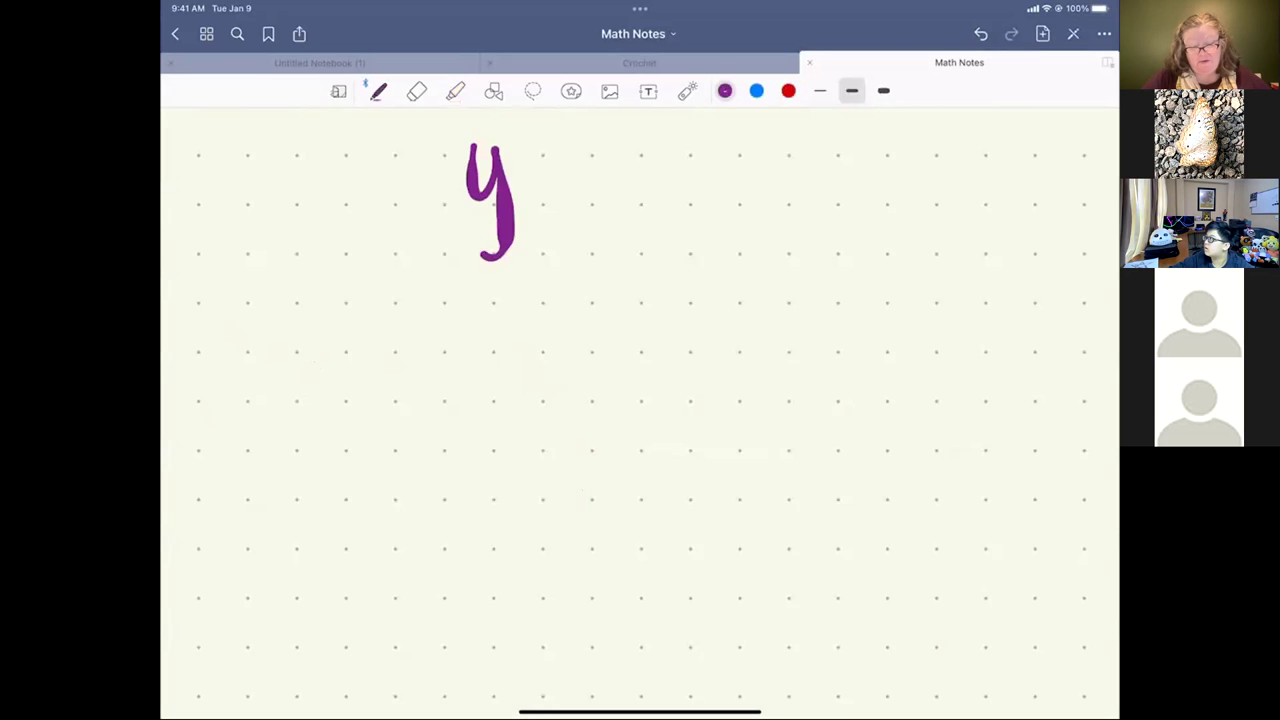
mouse_move(517, 160)
left_mouse_down()
mouse_move(562, 159)
mouse_move(574, 183)
left_mouse_up()
mouse_move(592, 148)
left_mouse_down()
mouse_move(650, 190)
mouse_move(660, 152)
mouse_move(692, 196)
left_mouse_up()
left_click_drag(696, 142, 652, 198)
left_click_drag(727, 148, 725, 198)
mouse_move(702, 178)
left_mouse_down()
mouse_move(756, 173)
mouse_move(766, 204)
left_mouse_up()
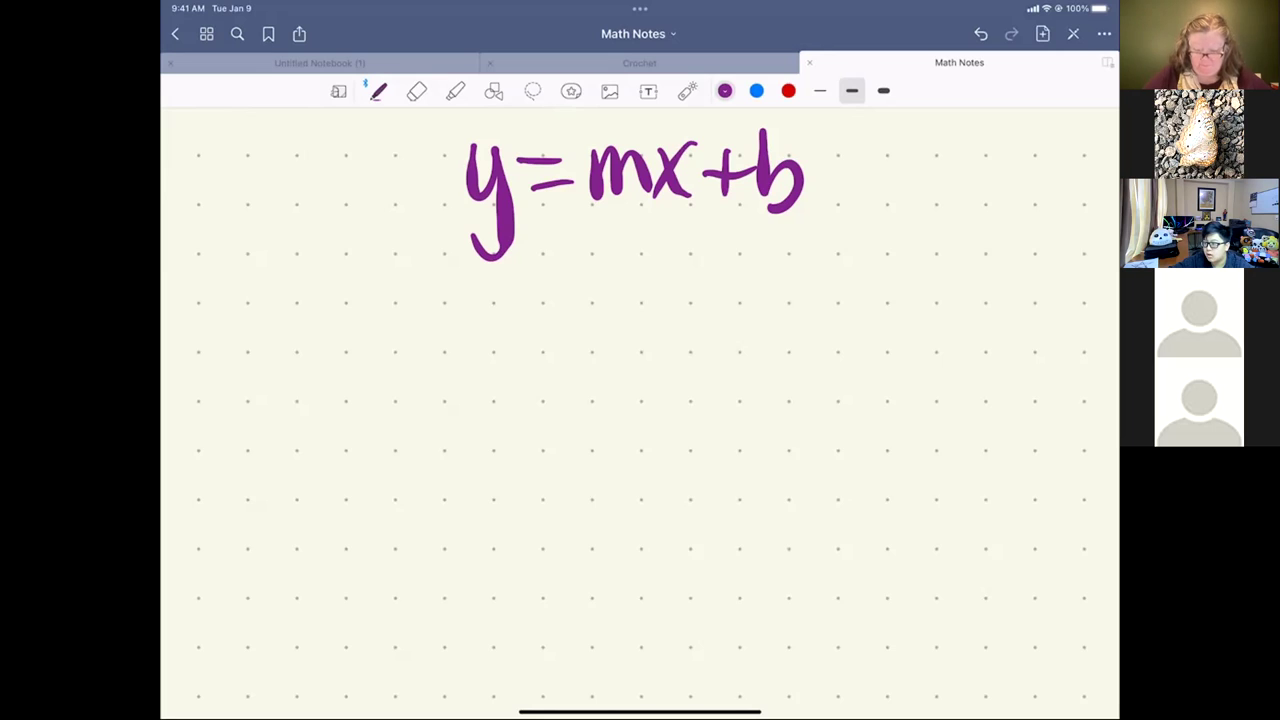
Write the example y=x+8 below y=mx+b.
mouse_move(283, 296)
left_mouse_down()
mouse_move(302, 348)
mouse_move(302, 420)
left_mouse_up()
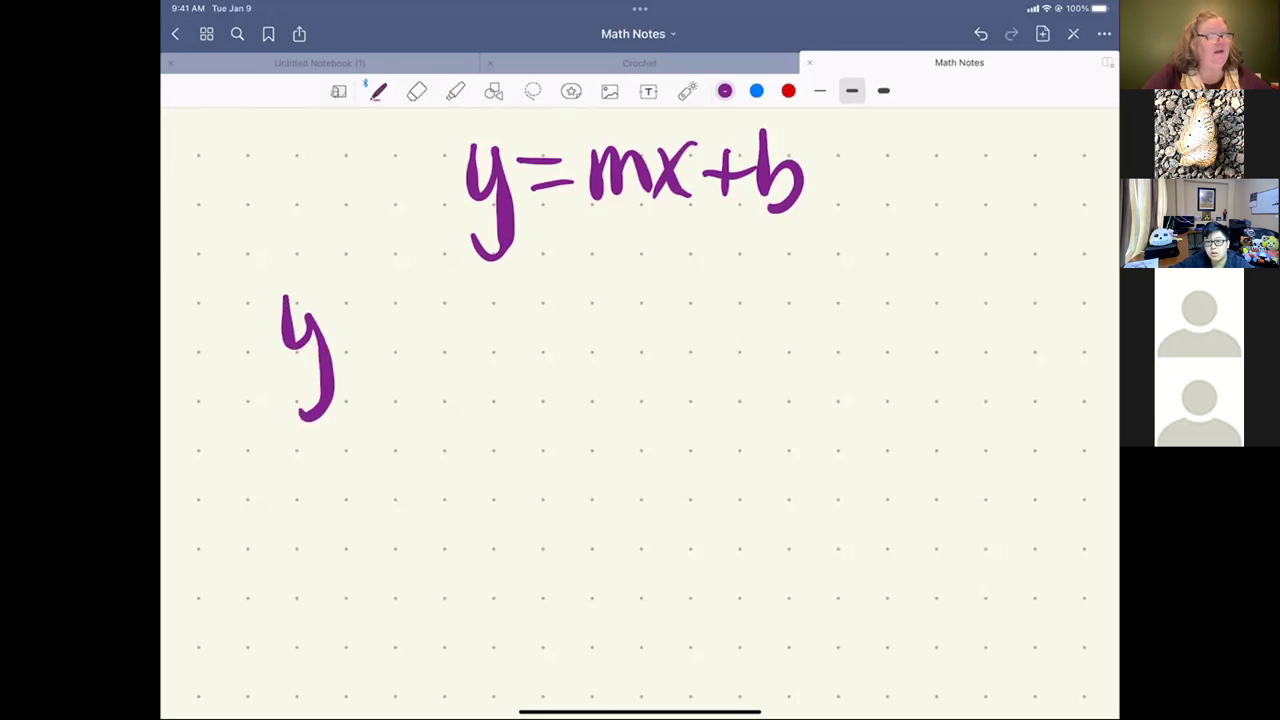
left_click_drag(336, 330, 372, 338)
left_click_drag(358, 352, 388, 362)
mouse_move(406, 320)
left_mouse_down()
mouse_move(466, 365)
mouse_move(428, 378)
left_mouse_up()
left_click_drag(468, 294, 446, 350)
mouse_move(490, 302)
left_mouse_down()
mouse_move(488, 366)
mouse_move(522, 332)
left_mouse_up()
mouse_move(562, 290)
left_mouse_down()
mouse_move(540, 316)
mouse_move(572, 282)
left_mouse_up()
Write y=x-8 to the right of y=x+8.
left_click_drag(678, 308, 712, 352)
left_click_drag(744, 300, 690, 436)
left_click_drag(732, 314, 786, 306)
mouse_move(732, 344)
left_mouse_down()
mouse_move(768, 342)
mouse_move(862, 266)
mouse_move(806, 344)
left_mouse_up()
left_click_drag(870, 306, 918, 304)
mouse_move(952, 248)
left_mouse_down()
mouse_move(941, 338)
mouse_move(950, 246)
left_mouse_up()
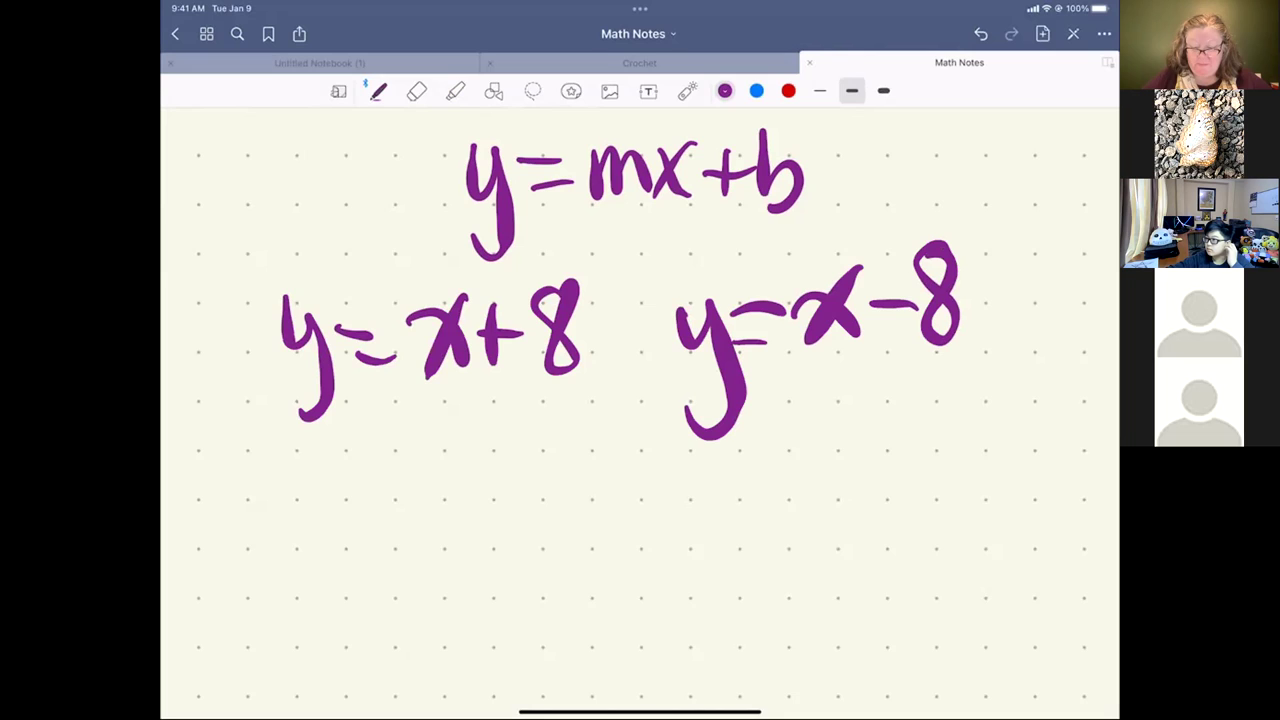
Switch to blue ink at medium thickness and write x−y=8 below the equations.
left_click(756, 91)
left_click(820, 91)
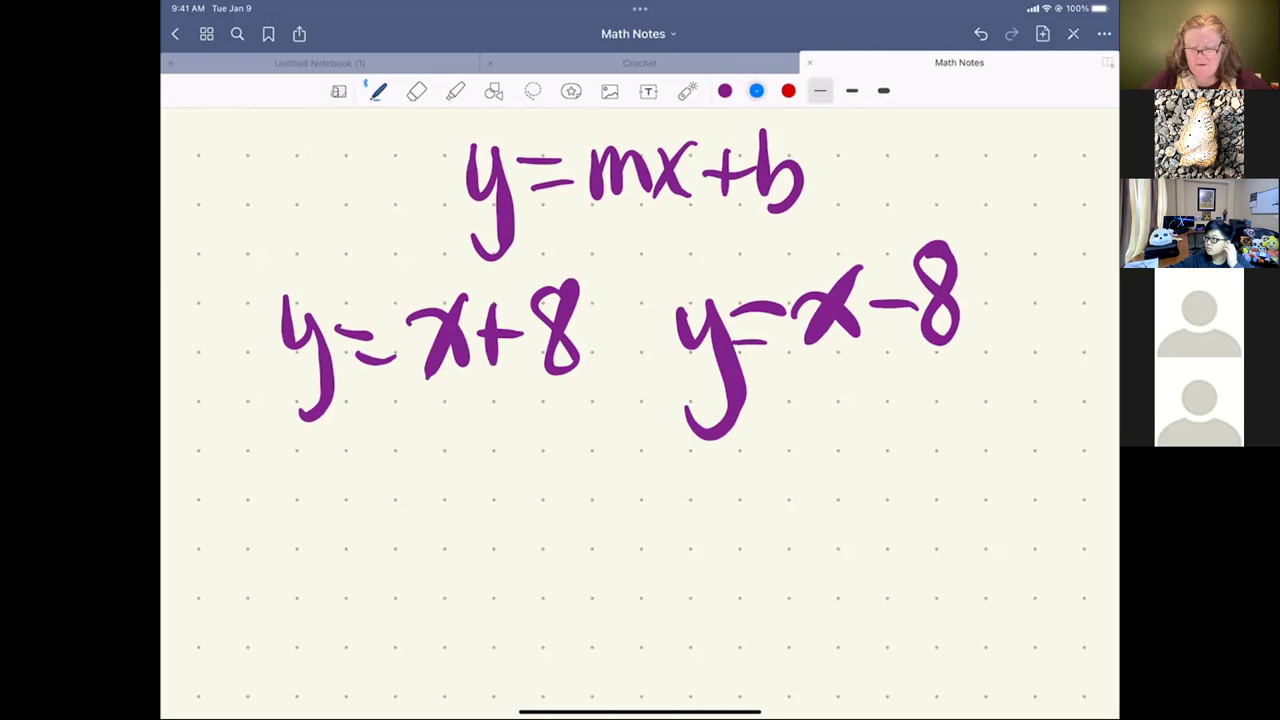
left_click(852, 91)
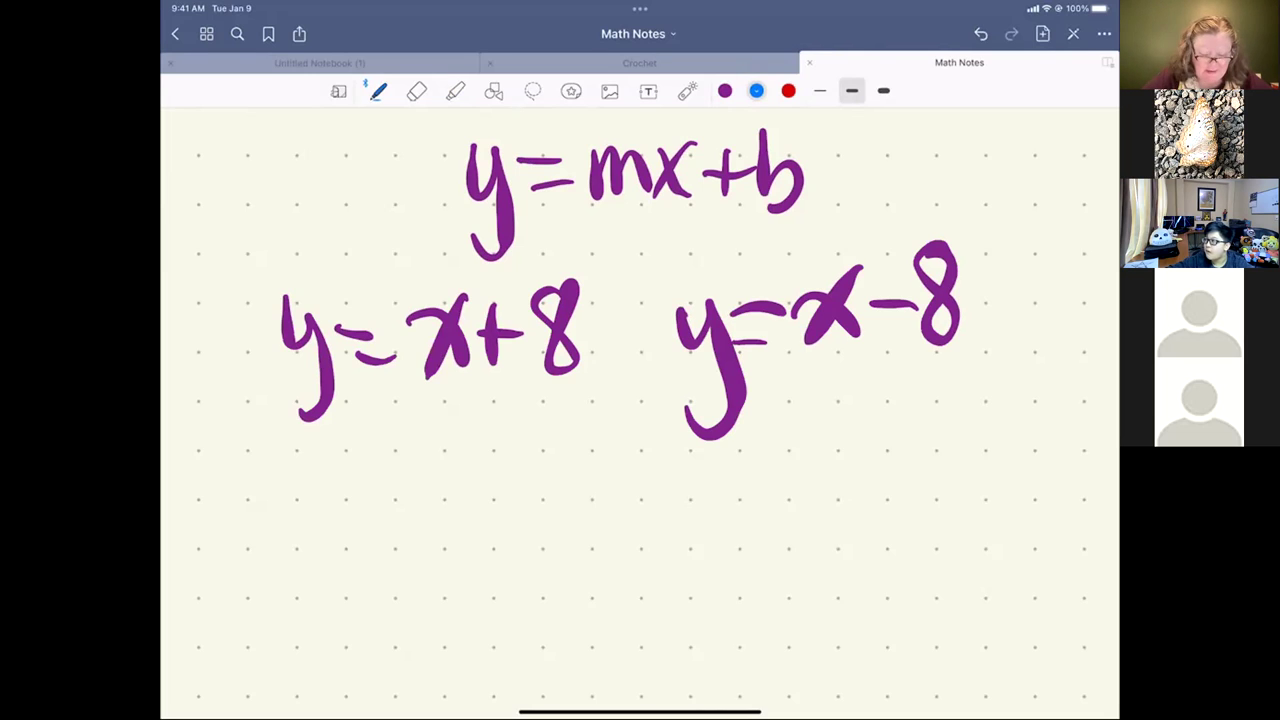
left_click_drag(290, 511, 356, 546)
left_click_drag(366, 480, 326, 550)
mouse_move(372, 512)
left_mouse_down()
mouse_move(420, 508)
mouse_move(462, 524)
left_mouse_up()
mouse_move(470, 480)
left_mouse_down()
mouse_move(472, 582)
mouse_move(430, 585)
left_mouse_up()
left_click_drag(485, 500, 520, 496)
left_click_drag(483, 518, 514, 516)
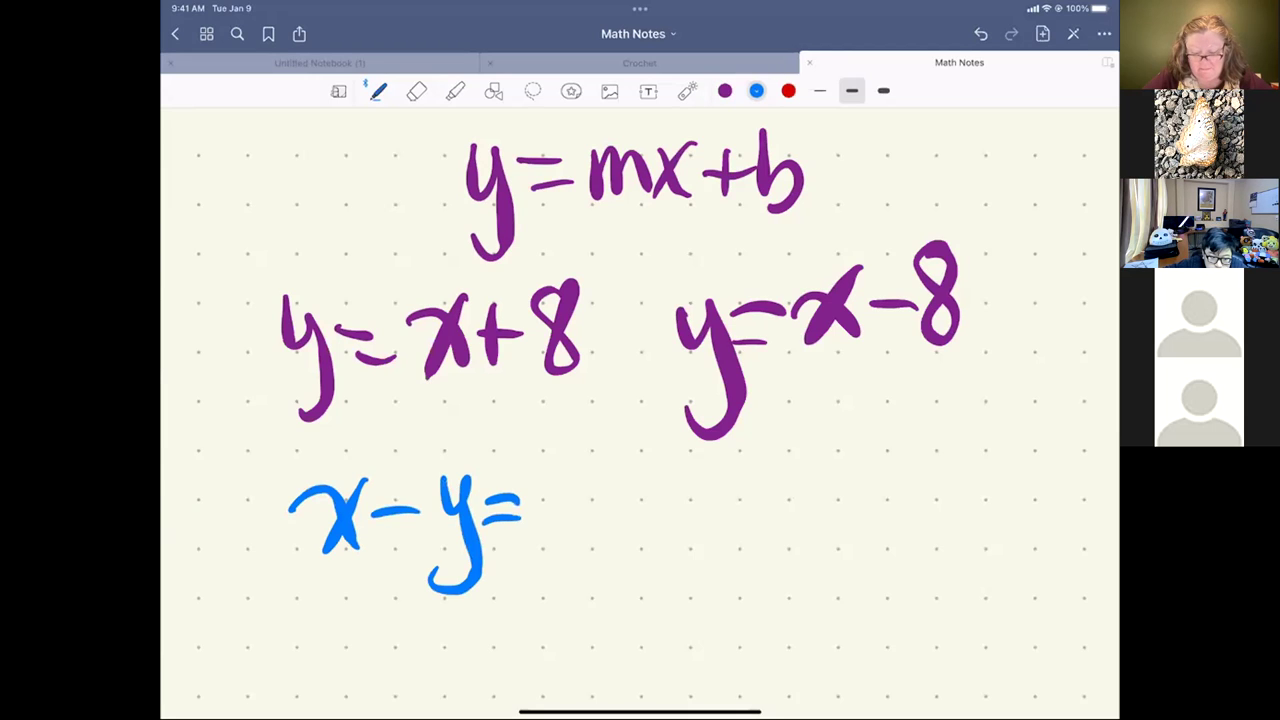
mouse_move(576, 457)
left_mouse_down()
mouse_move(558, 490)
mouse_move(572, 458)
left_mouse_up()
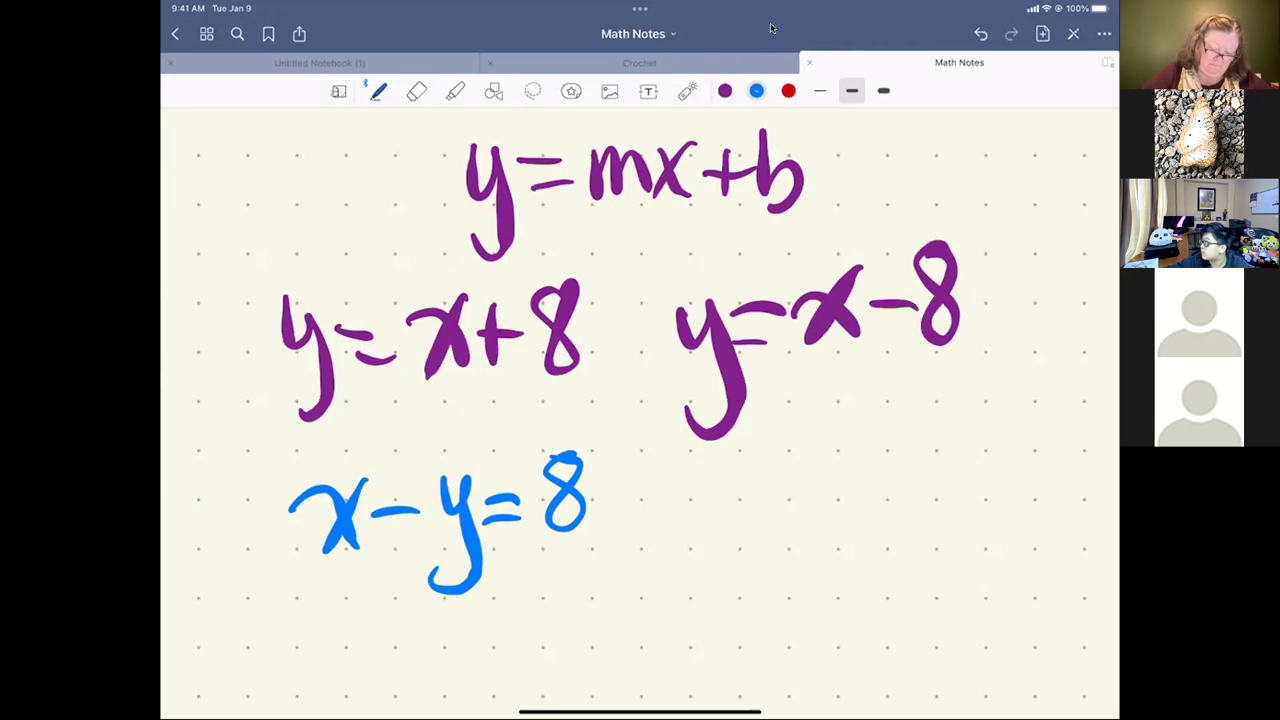
Write the check 10−2=8 with the point (10,2) under x−y=8.
mouse_move(312, 592)
left_mouse_down()
mouse_move(314, 676)
mouse_move(338, 600)
mouse_move(388, 634)
mouse_move(426, 632)
mouse_move(482, 660)
left_mouse_up()
mouse_move(496, 604)
left_mouse_down()
mouse_move(540, 600)
mouse_move(552, 624)
left_mouse_up()
left_click_drag(586, 576, 592, 572)
left_click_drag(664, 546, 632, 660)
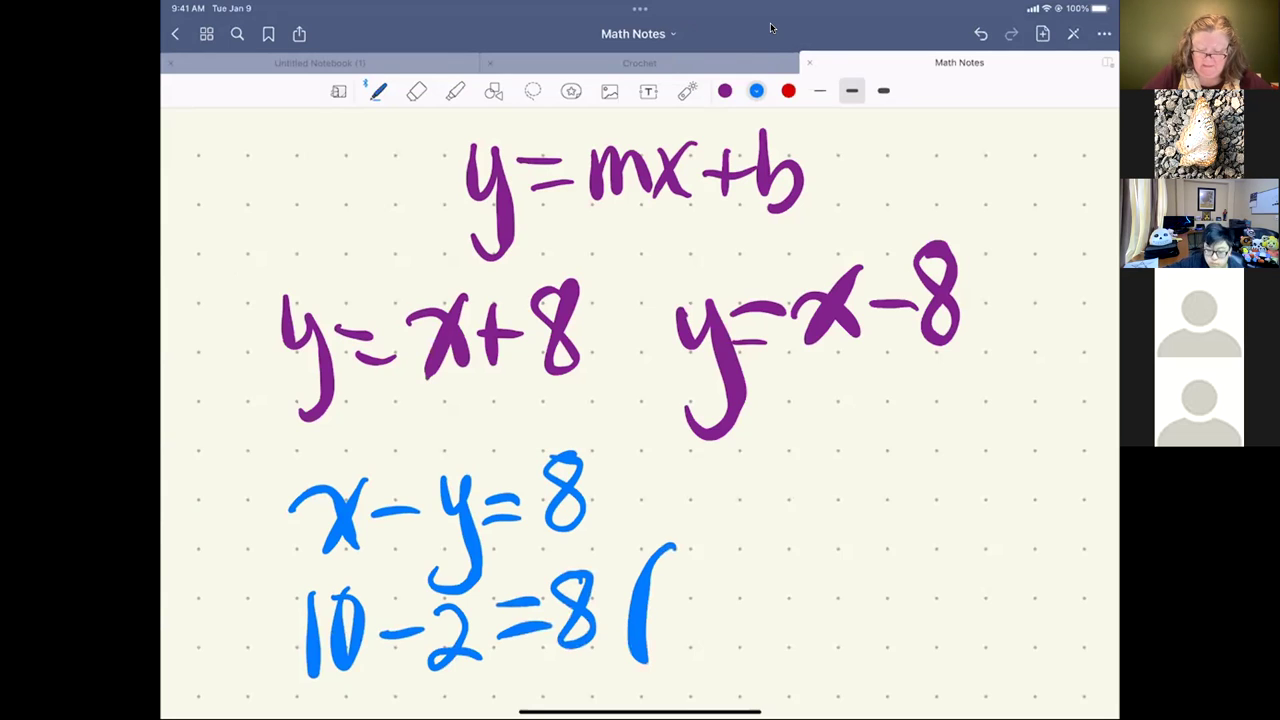
mouse_move(676, 570)
left_mouse_down()
mouse_move(677, 633)
mouse_move(703, 628)
mouse_move(704, 572)
left_mouse_up()
left_click_drag(735, 616, 734, 656)
mouse_move(760, 574)
left_mouse_down()
mouse_move(744, 622)
mouse_move(788, 616)
left_mouse_up()
mouse_move(768, 538)
left_mouse_down()
mouse_move(784, 548)
mouse_move(778, 640)
left_mouse_up()
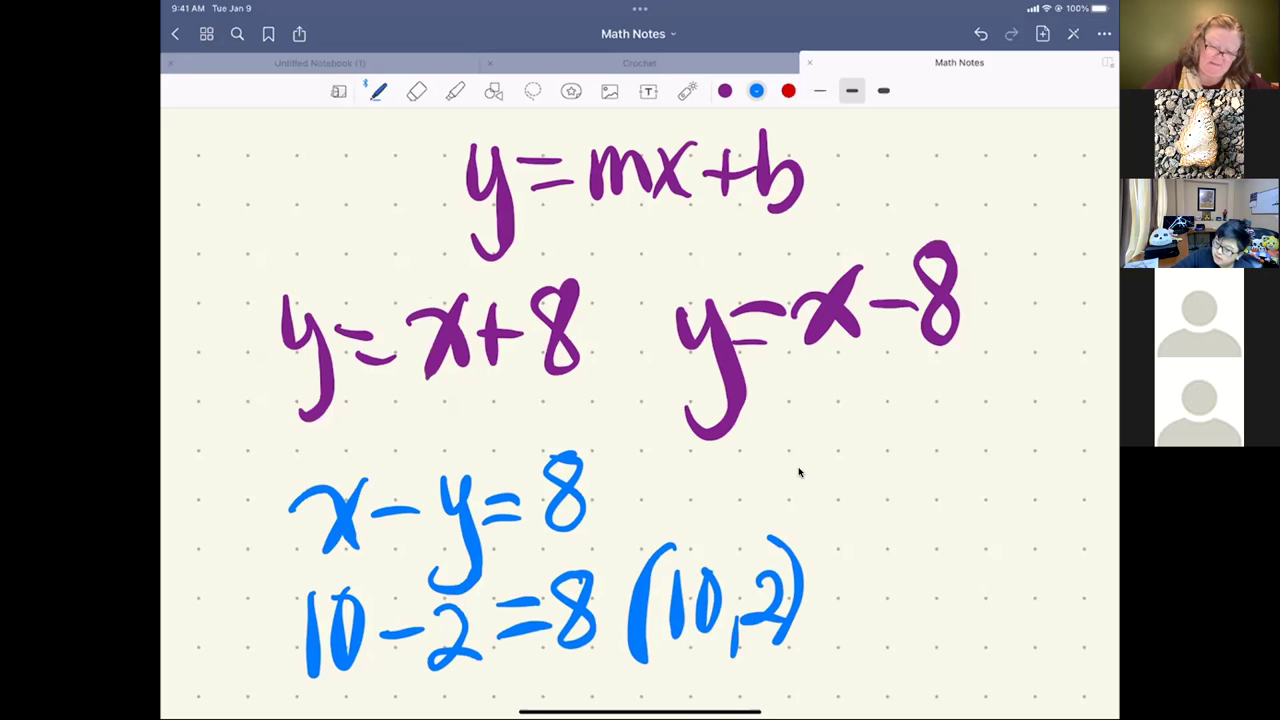
Box x−y=8 with the yellow highlighter, then return to the blue pen.
left_click(455, 91)
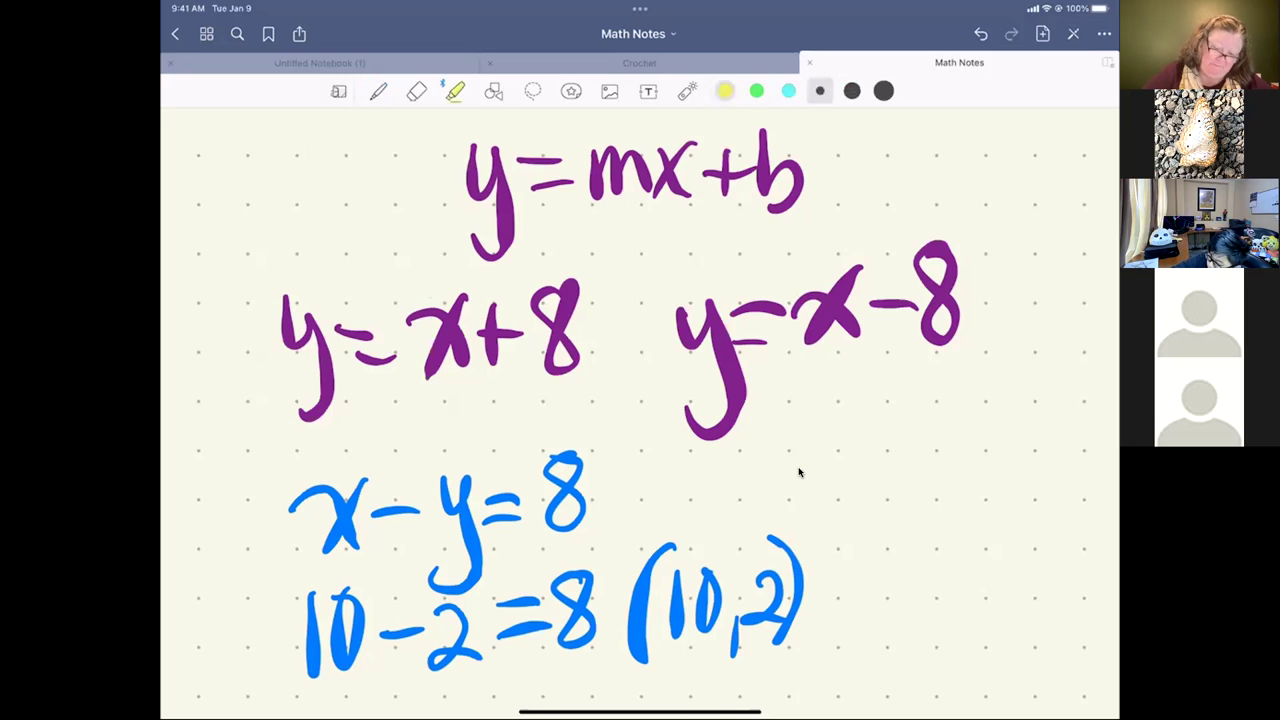
mouse_move(607, 426)
left_mouse_down()
mouse_move(311, 432)
mouse_move(273, 552)
mouse_move(426, 558)
mouse_move(594, 452)
left_mouse_up()
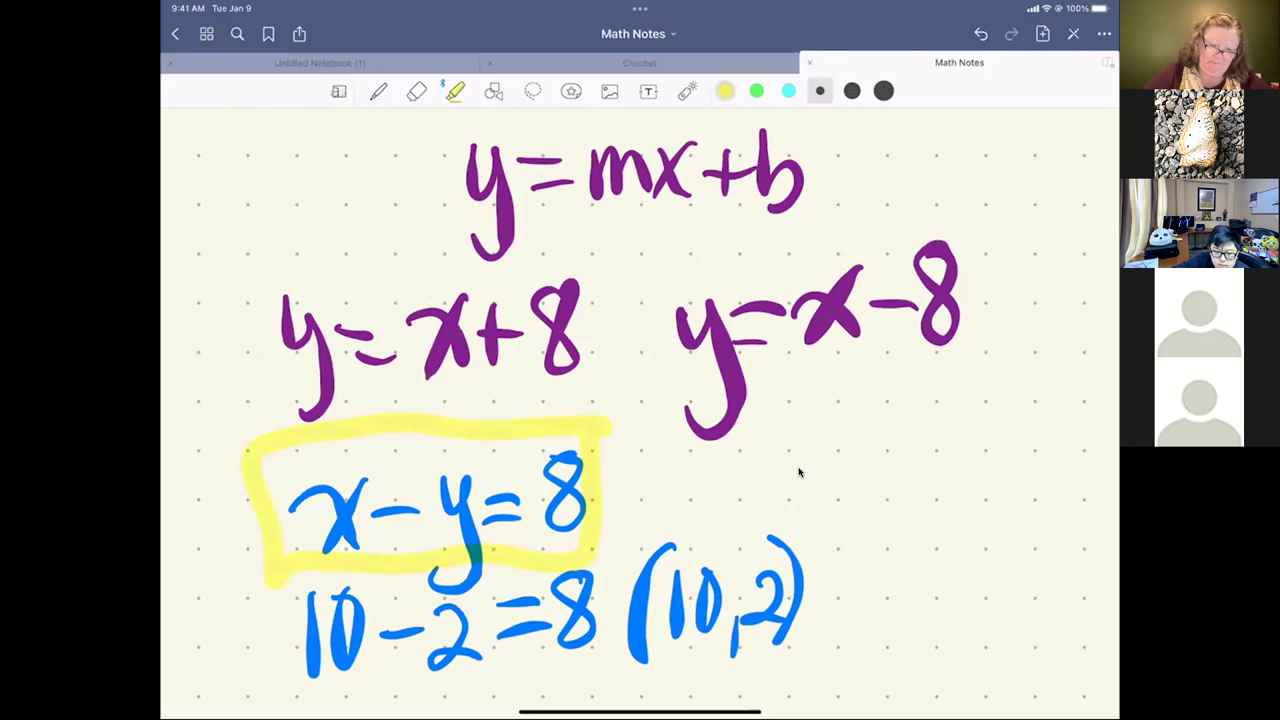
left_click(378, 91)
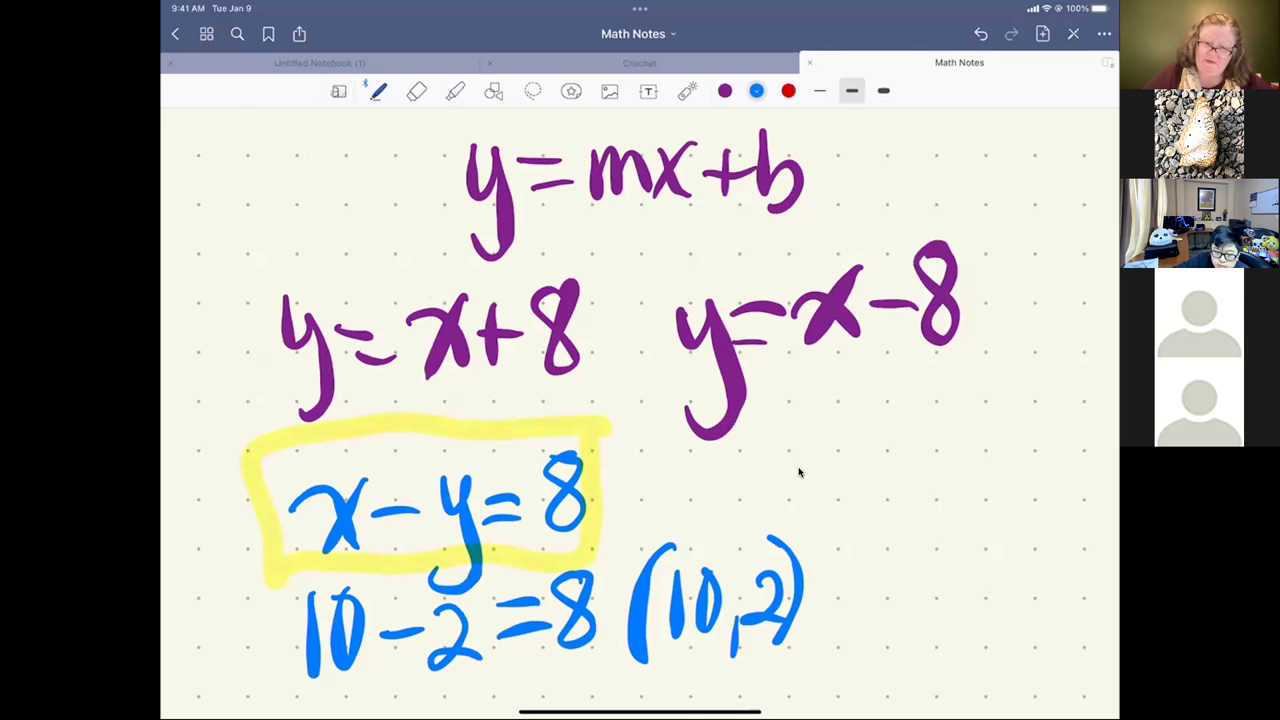
Add a new page after this one and write x−y=8 at its top.
left_click(1042, 34)
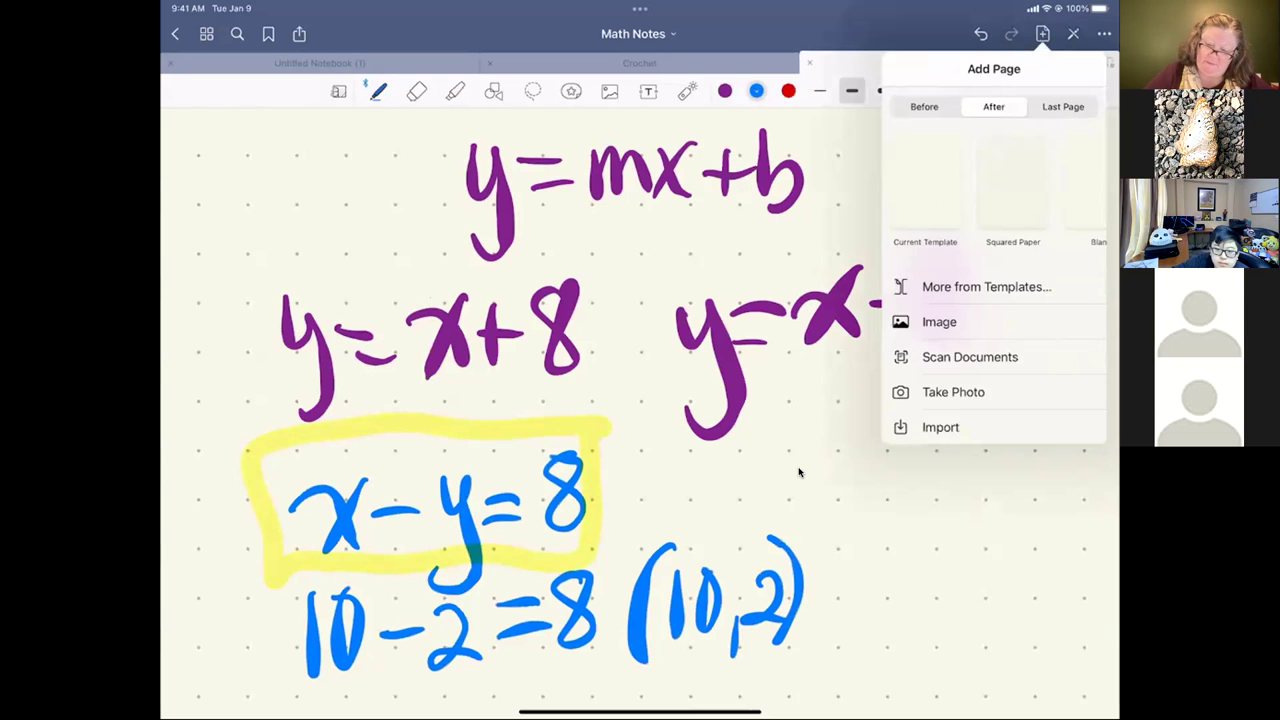
left_click(925, 190)
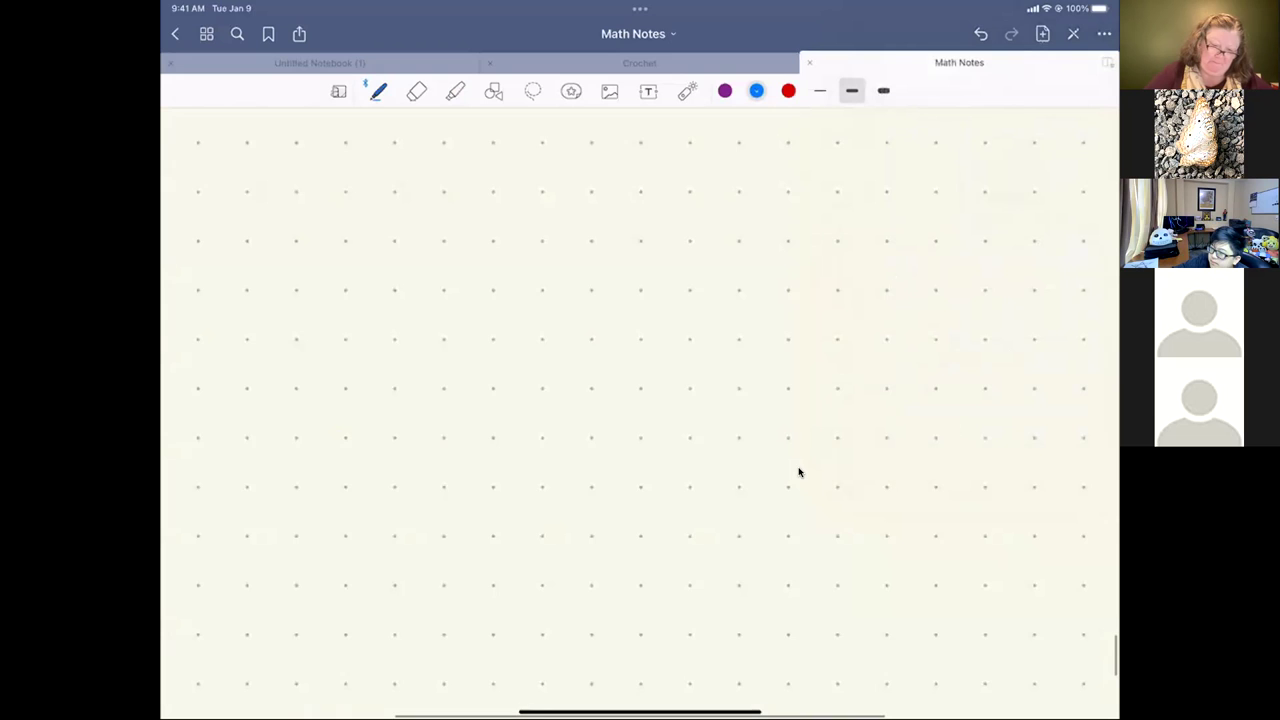
left_click_drag(338, 240, 401, 298)
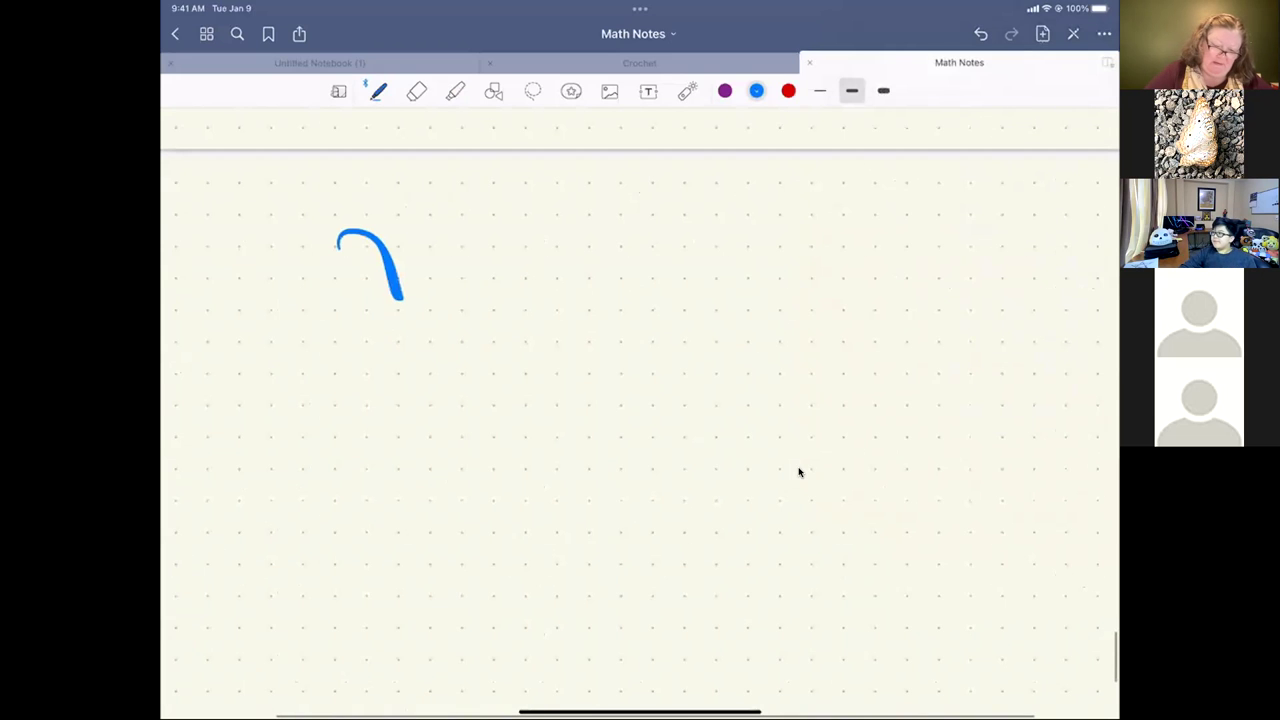
left_click_drag(410, 221, 357, 298)
left_click_drag(413, 262, 486, 266)
left_click_drag(494, 226, 456, 308)
left_click_drag(504, 251, 544, 246)
left_click_drag(503, 273, 548, 262)
mouse_move(577, 218)
left_mouse_down()
mouse_move(606, 275)
mouse_move(604, 219)
left_mouse_up()
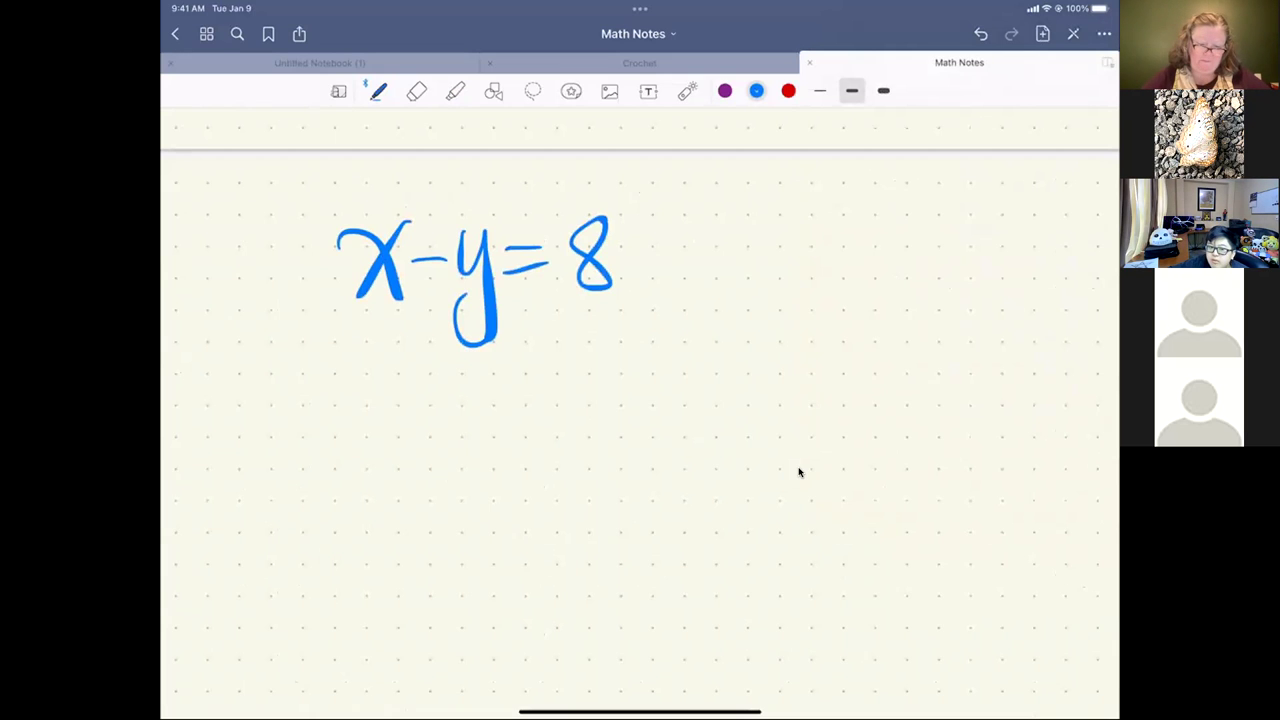
Subtract x from both sides to get −y=−x+8.
left_click_drag(309, 365, 385, 352)
left_click_drag(395, 335, 350, 393)
mouse_move(554, 357)
left_mouse_down()
mouse_move(580, 355)
mouse_move(610, 326)
mouse_move(620, 368)
left_mouse_up()
left_click_drag(634, 320, 604, 360)
left_click_drag(251, 421, 688, 381)
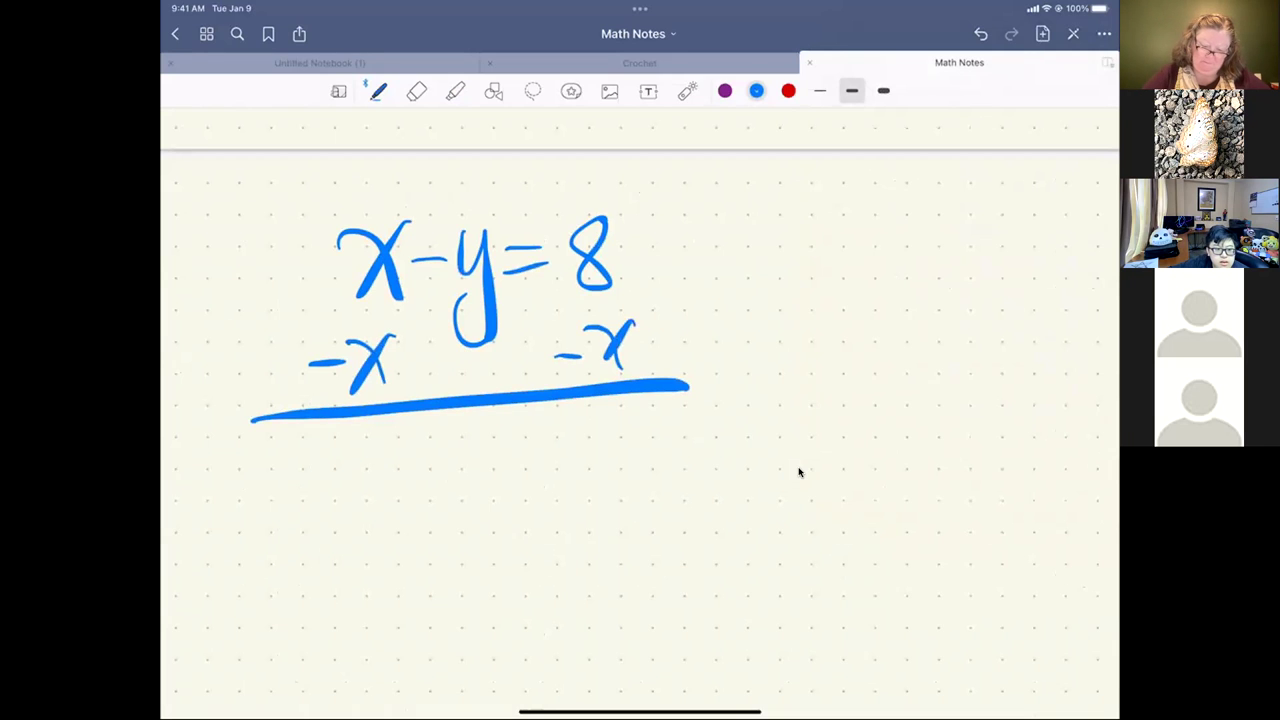
left_click_drag(387, 459, 438, 455)
mouse_move(456, 432)
left_mouse_down()
mouse_move(482, 458)
mouse_move(444, 532)
left_mouse_up()
mouse_move(501, 440)
left_mouse_down()
mouse_move(530, 438)
mouse_move(536, 462)
left_mouse_up()
left_click_drag(557, 446, 640, 455)
mouse_move(655, 404)
left_mouse_down()
mouse_move(616, 456)
mouse_move(672, 444)
left_mouse_up()
mouse_move(660, 428)
left_mouse_down()
mouse_move(690, 425)
mouse_move(706, 452)
mouse_move(728, 400)
left_mouse_up()
left_click_drag(376, 492, 508, 480)
Divide every term by −1 and write the result y=x−8.
mouse_move(387, 563)
left_mouse_down()
mouse_move(431, 555)
mouse_move(445, 570)
left_mouse_up()
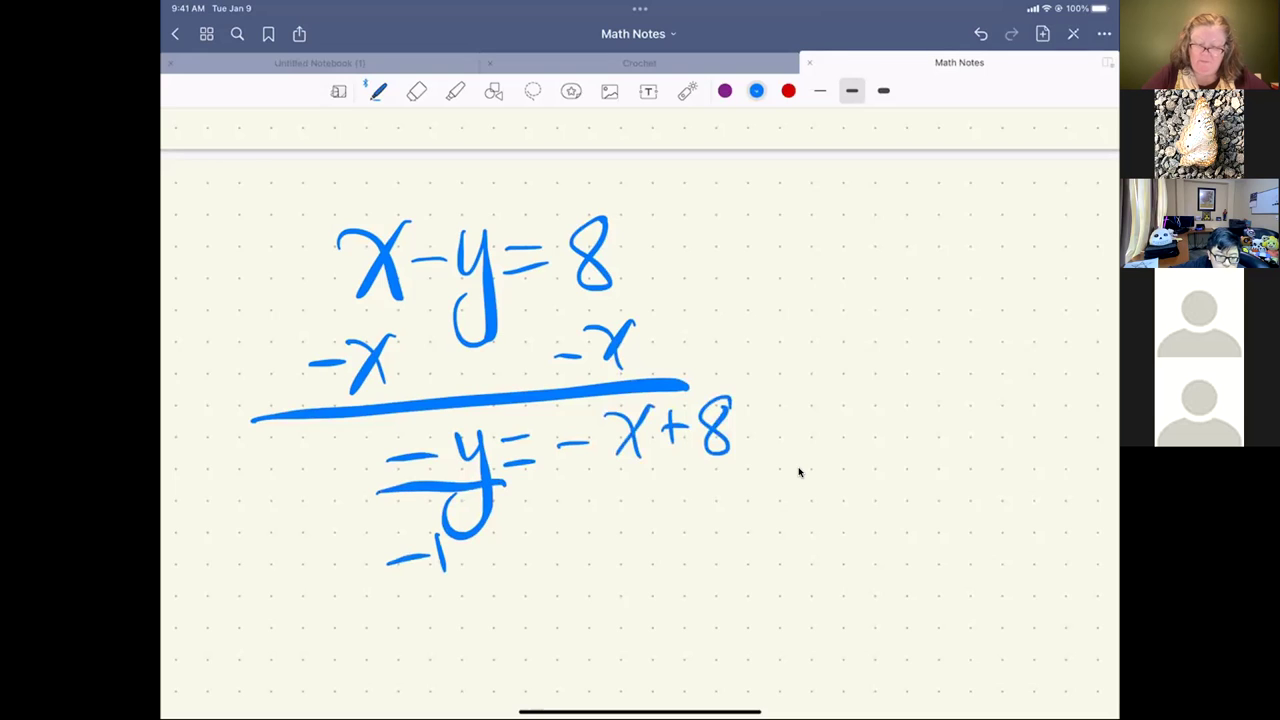
left_click_drag(572, 472, 656, 467)
left_click_drag(579, 524, 612, 519)
left_click_drag(625, 502, 627, 538)
left_click_drag(687, 478, 745, 477)
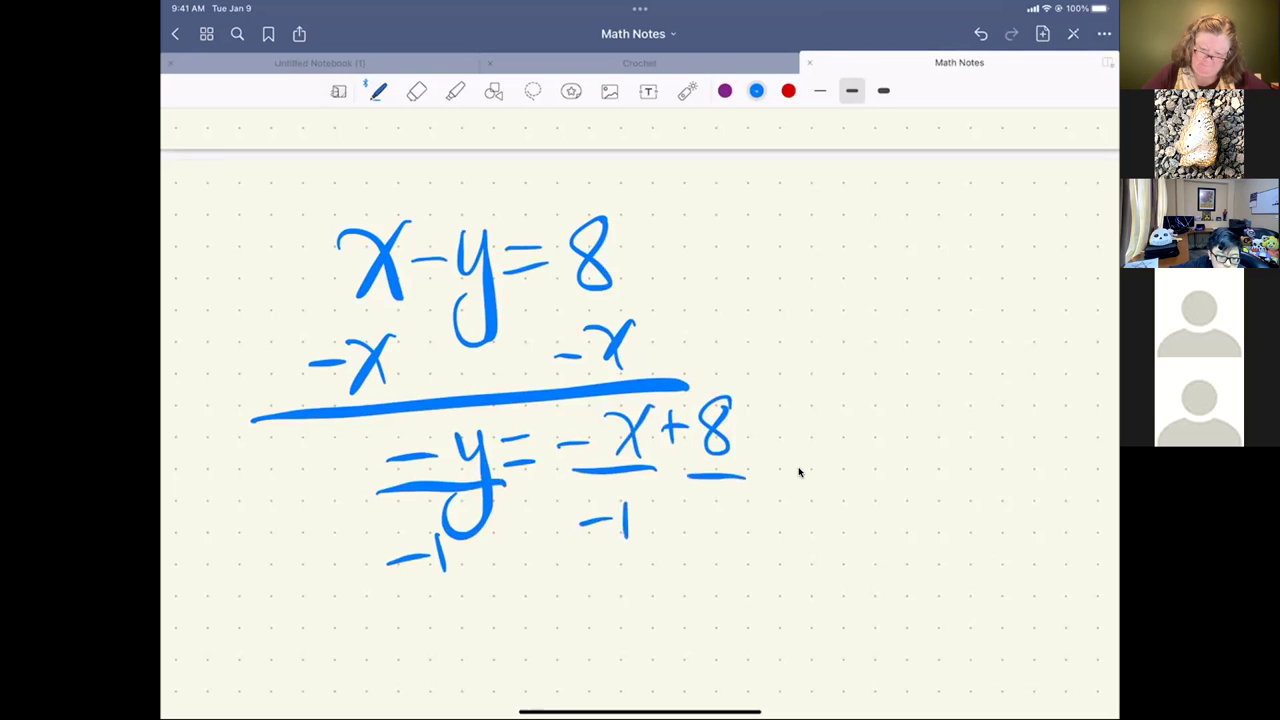
mouse_move(680, 526)
left_mouse_down()
mouse_move(710, 522)
mouse_move(725, 536)
left_mouse_up()
left_click_drag(466, 608, 480, 640)
mouse_move(496, 606)
left_mouse_down()
mouse_move(464, 690)
mouse_move(544, 618)
left_mouse_up()
left_click_drag(516, 646, 614, 646)
left_click_drag(630, 590, 586, 648)
left_click_drag(642, 618, 722, 588)
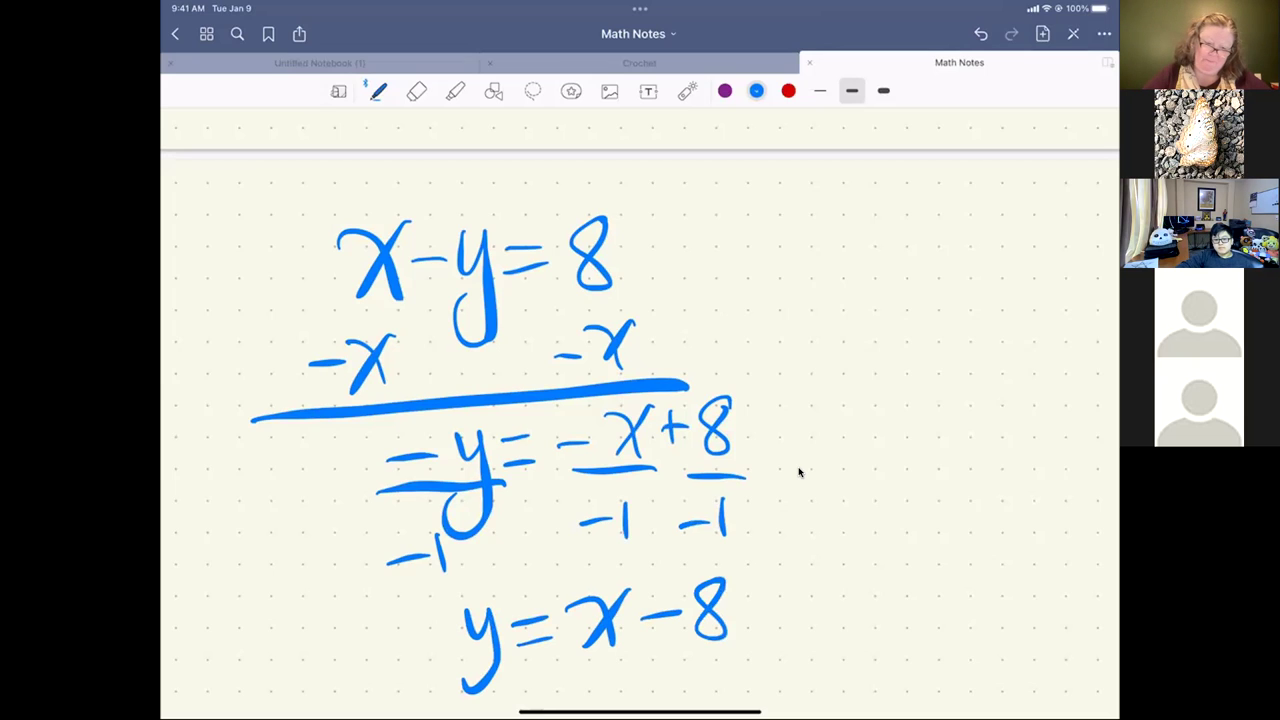
Box x−y=8 and y=x−8 with the yellow highlighter.
left_click(455, 91)
mouse_move(672, 198)
left_mouse_down()
mouse_move(510, 195)
mouse_move(312, 345)
mouse_move(665, 292)
left_mouse_up()
left_click_drag(635, 184, 455, 310)
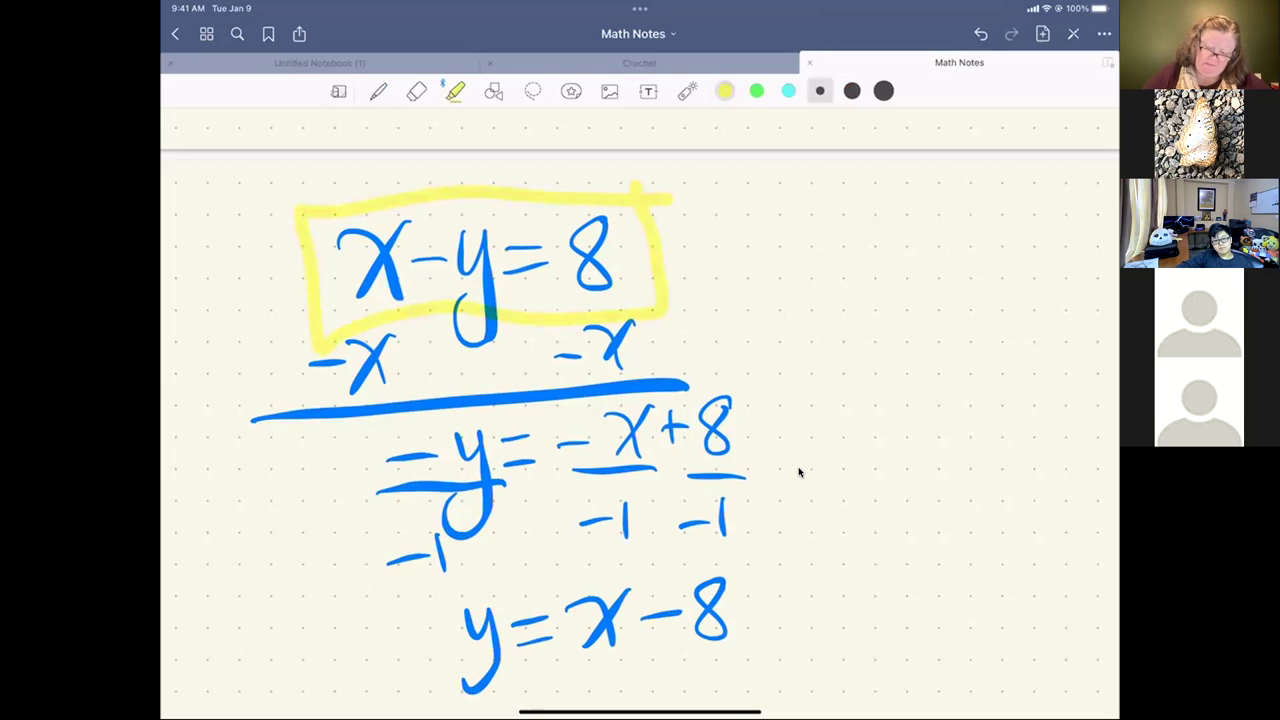
mouse_move(780, 558)
left_mouse_down()
mouse_move(445, 582)
mouse_move(640, 688)
mouse_move(755, 555)
left_mouse_up()
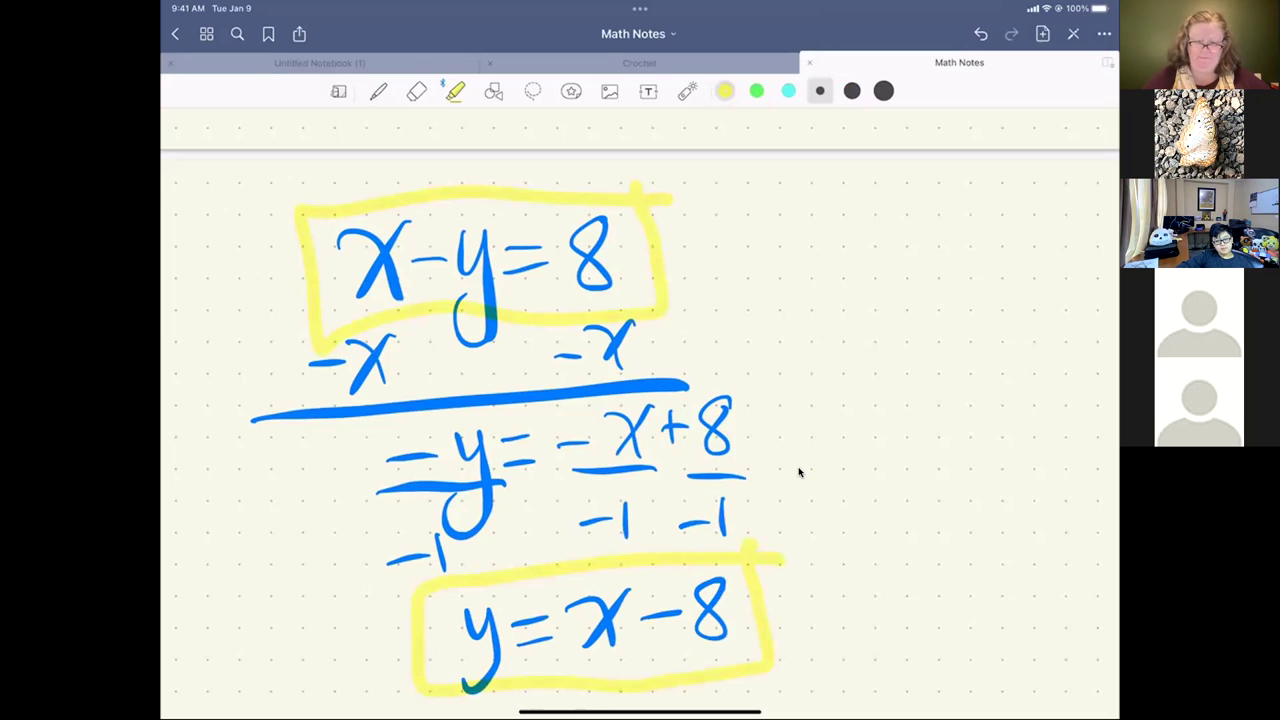
Draw a yellow star beside the boxed x−y=8 and the boxed y=x−8.
mouse_move(268, 222)
left_mouse_down()
mouse_move(266, 314)
mouse_move(292, 288)
left_mouse_up()
left_click_drag(185, 300, 298, 268)
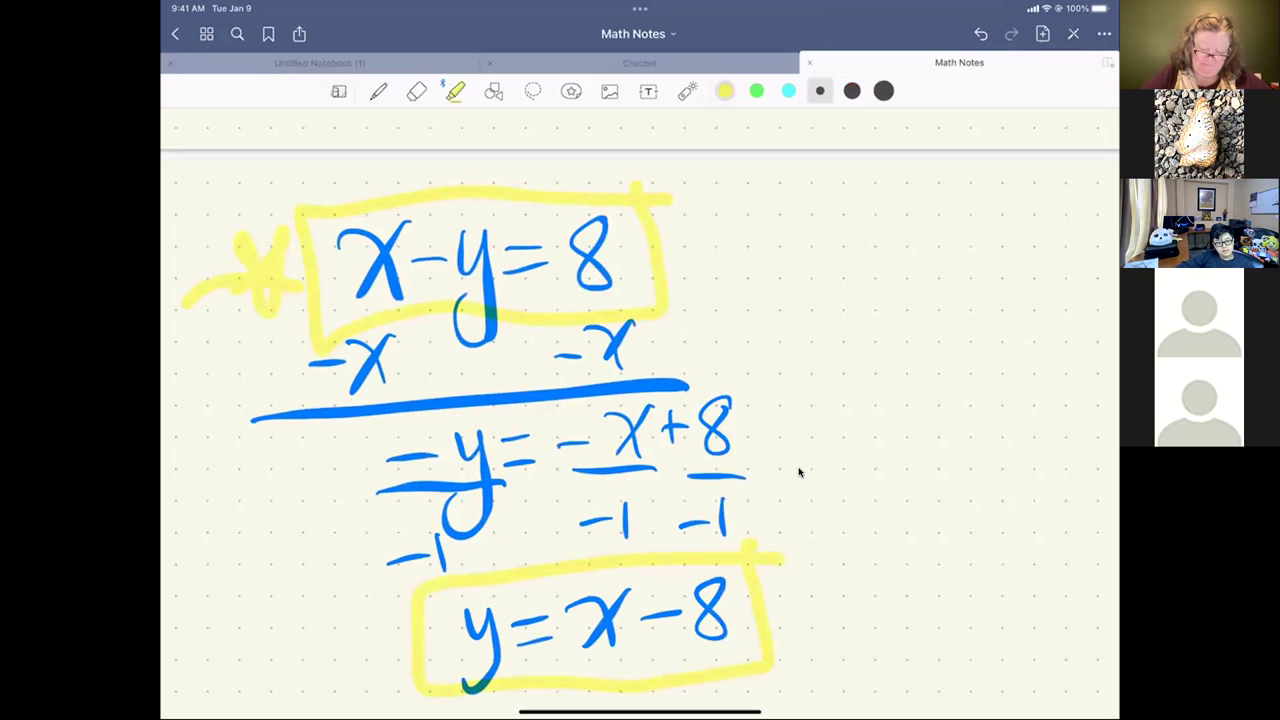
left_click_drag(380, 625, 330, 668)
left_click_drag(366, 578, 374, 662)
left_click_drag(310, 598, 384, 652)
left_click_drag(310, 672, 344, 630)
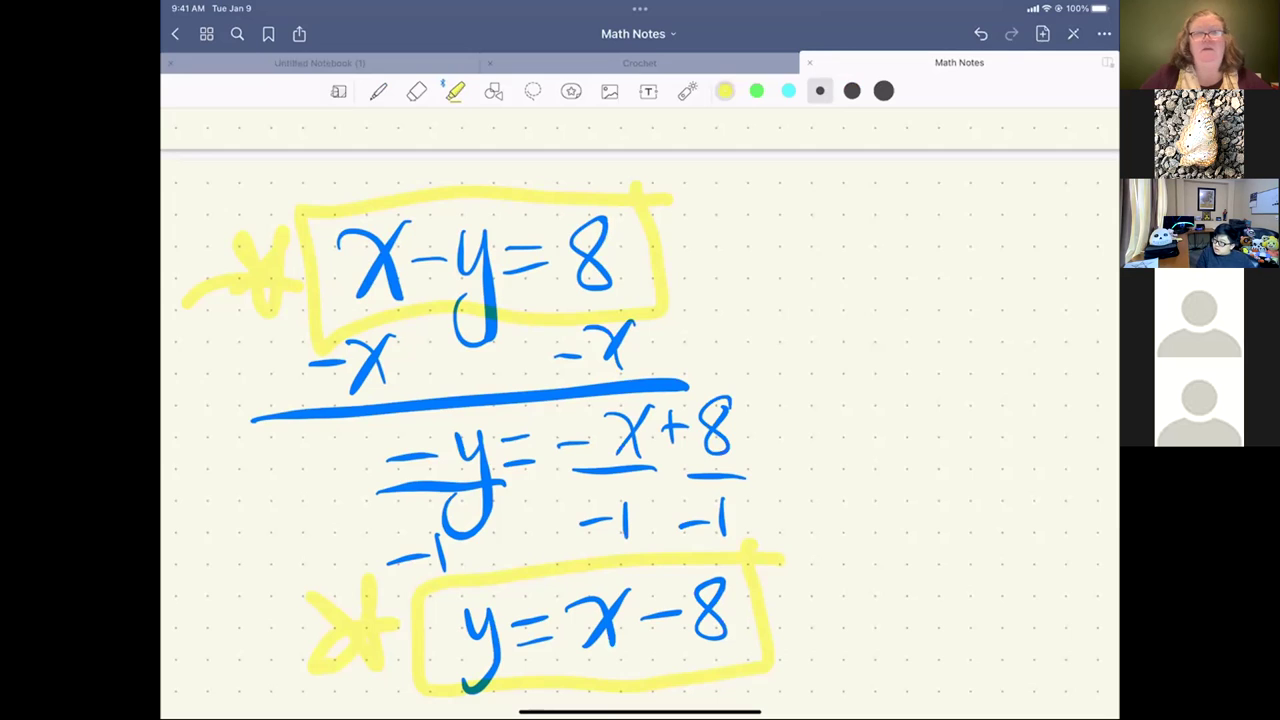
Handwrite x+y=1 in blue at the page's top right, then return to the Desmos snapshot album.
left_click(378, 91)
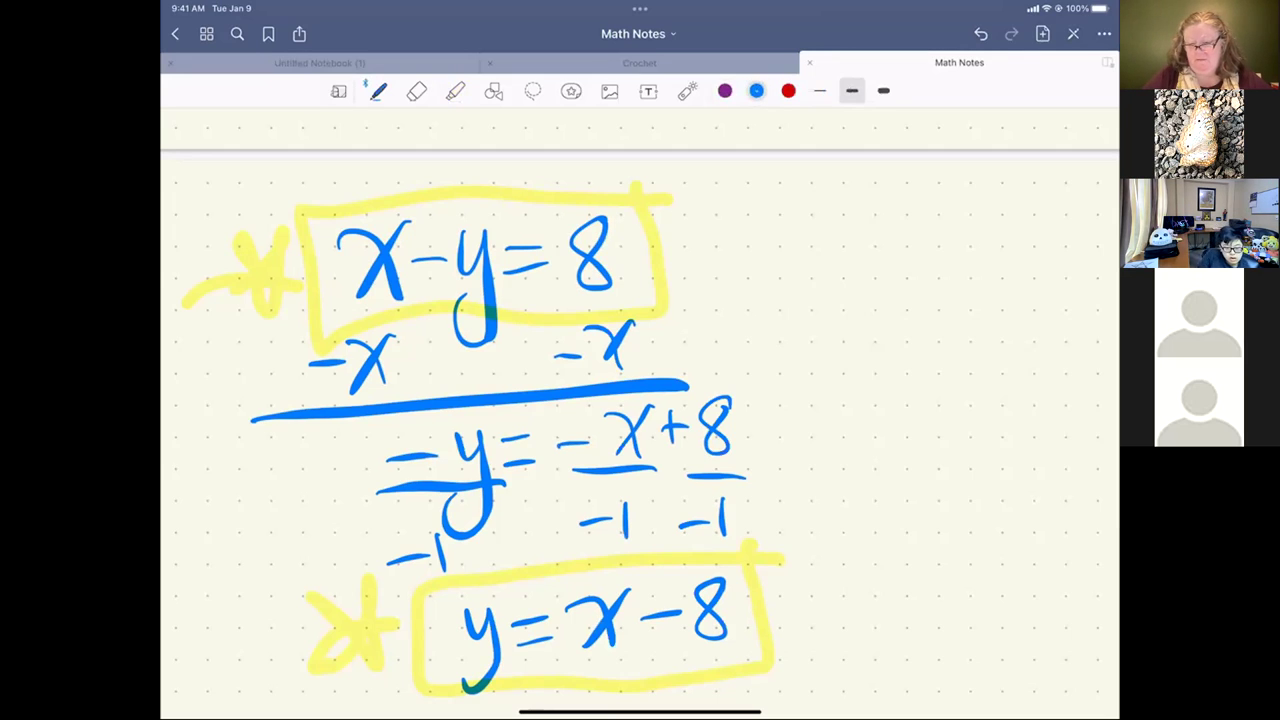
mouse_move(928, 242)
left_mouse_down()
mouse_move(975, 240)
mouse_move(974, 256)
left_mouse_up()
left_click_drag(996, 203, 998, 272)
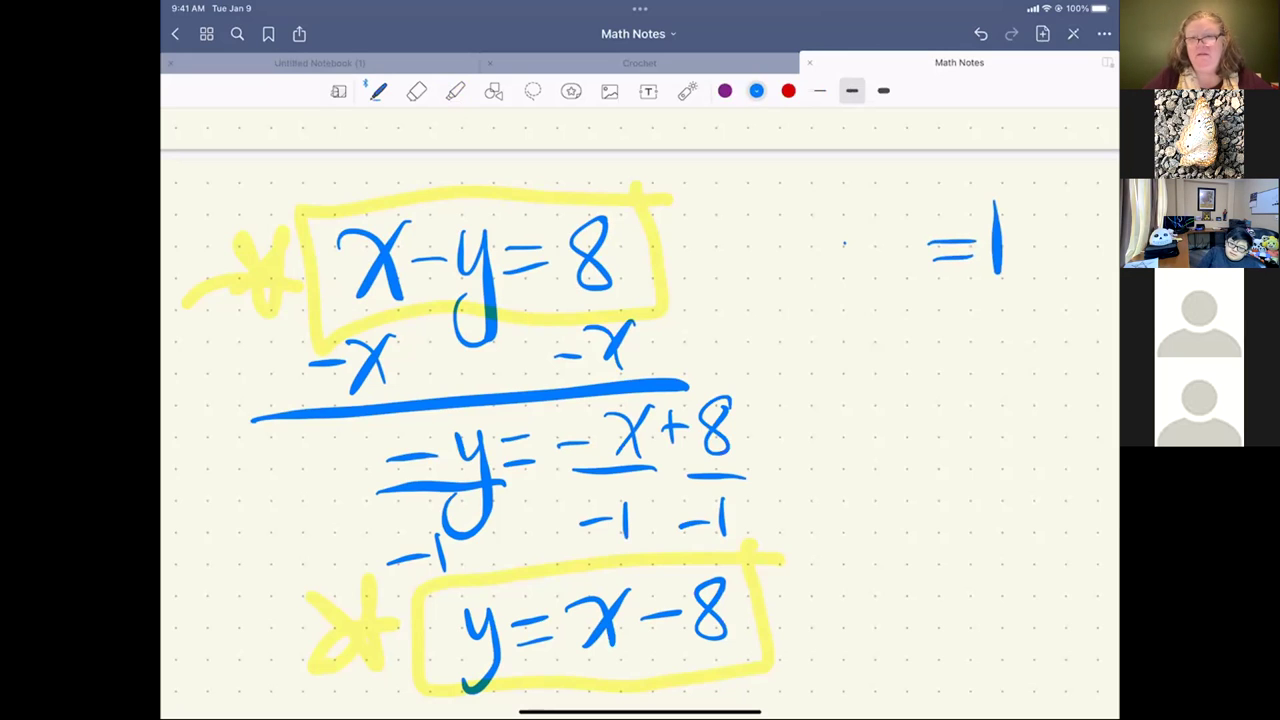
left_click_drag(748, 240, 788, 290)
left_click_drag(800, 228, 758, 294)
mouse_move(823, 236)
left_mouse_down()
mouse_move(823, 280)
mouse_move(846, 256)
mouse_move(870, 276)
left_mouse_up()
mouse_move(884, 228)
left_mouse_down()
mouse_move(884, 318)
mouse_move(898, 287)
left_mouse_up()
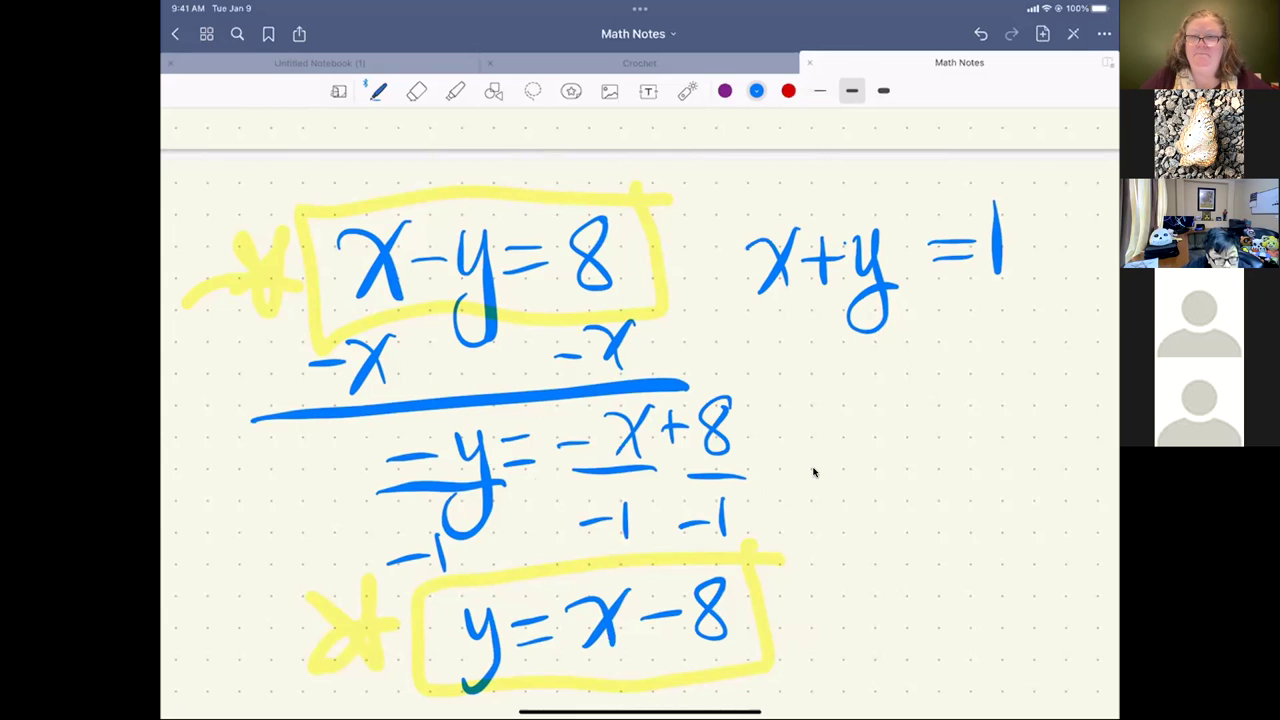
key("super+Tab")
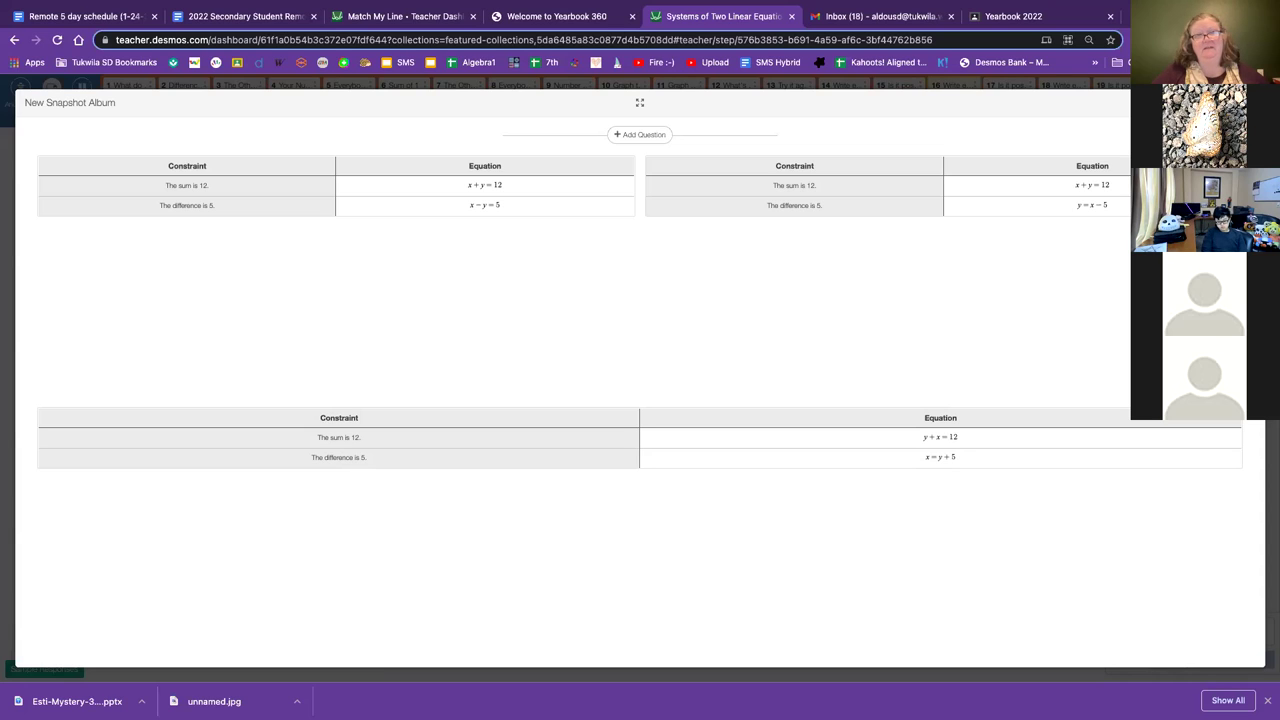
Exit the full-screen snapshot album and scroll up to screen 20's possible-or-impossible card sorts.
key("Escape")
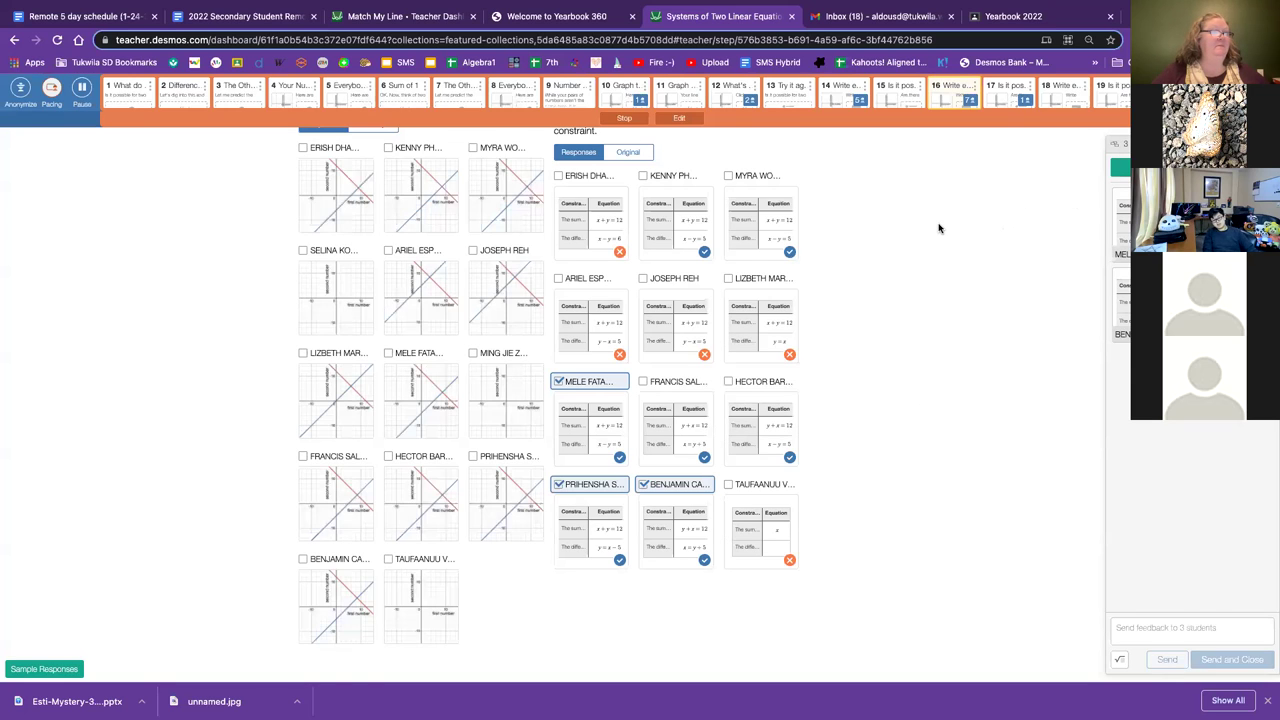
scroll(938, 228, "up", 3)
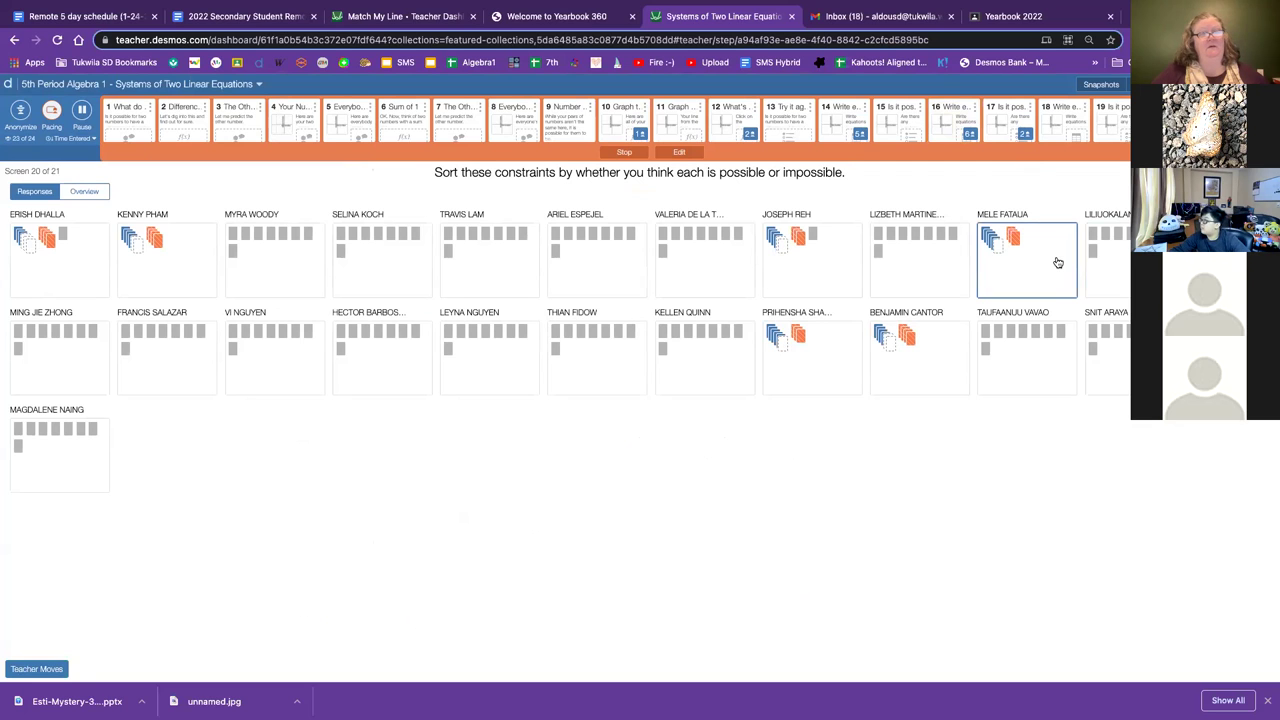
In one student's sort, file 'sum 12, difference 5' under Possible and 'difference 3, also −3' under Impossible.
left_click(1114, 249)
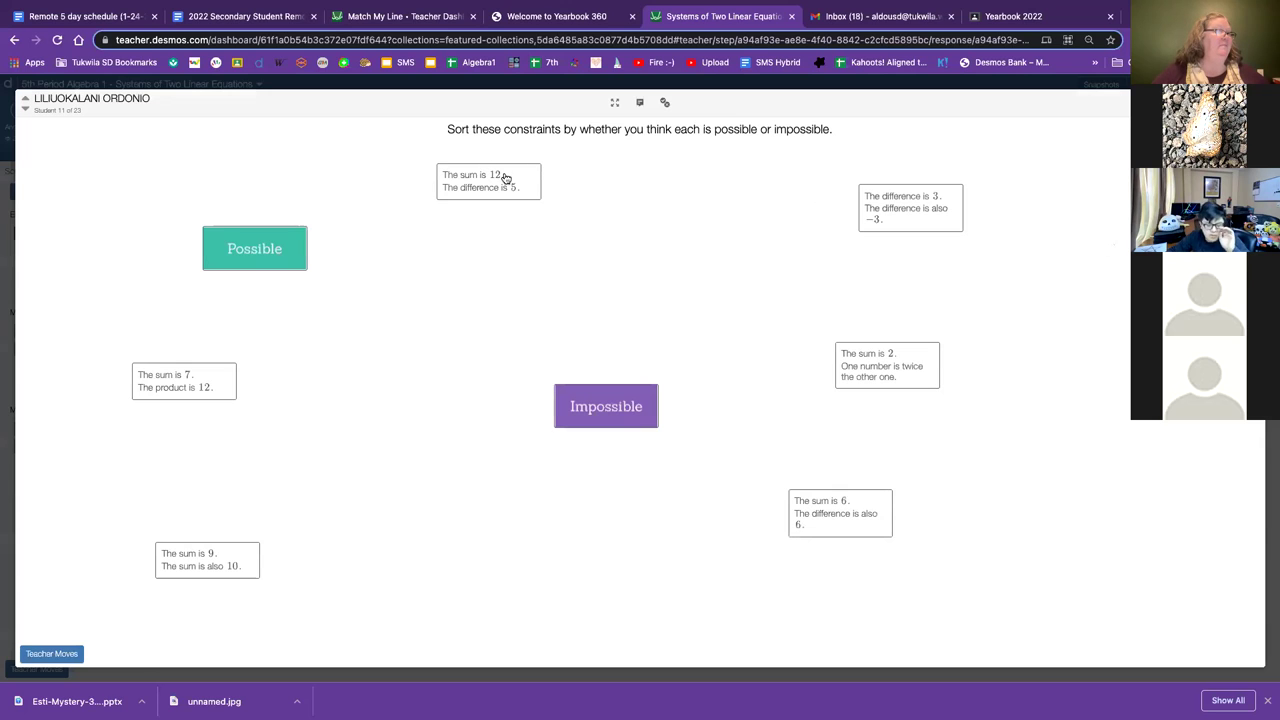
left_click_drag(505, 178, 433, 277)
left_click_drag(277, 238, 498, 180)
left_click_drag(632, 406, 750, 176)
left_click_drag(889, 207, 683, 283)
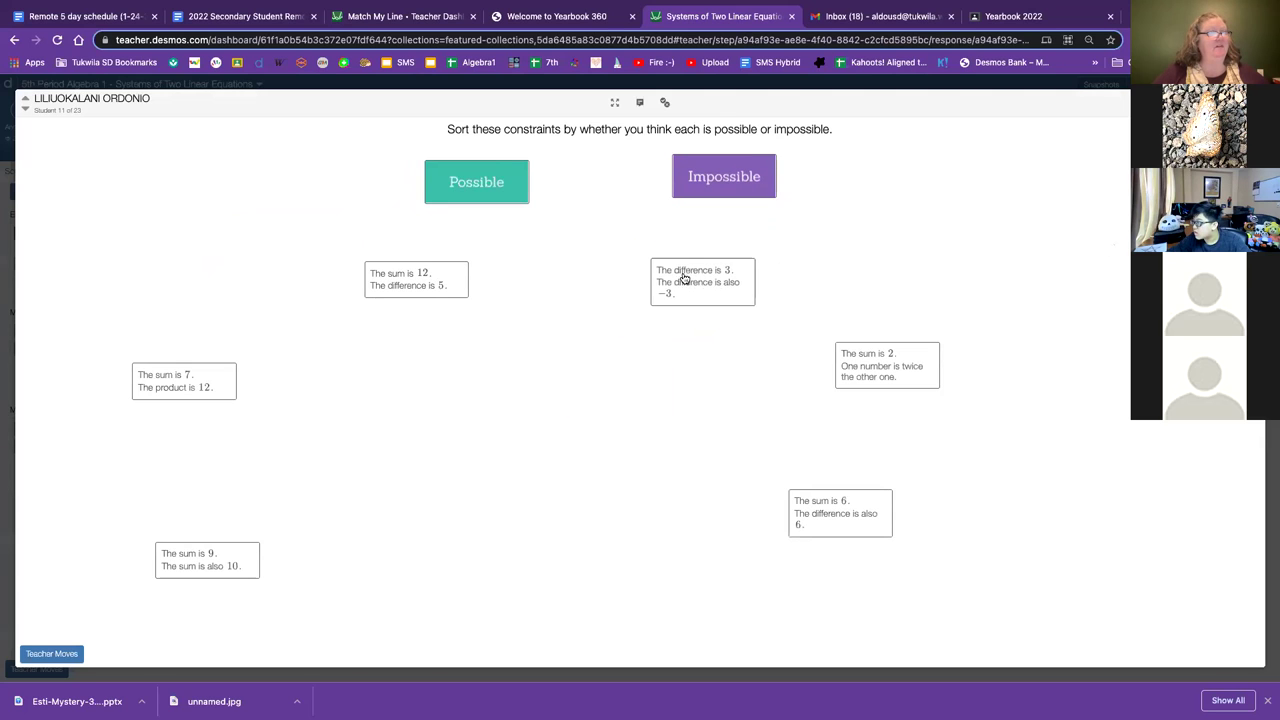